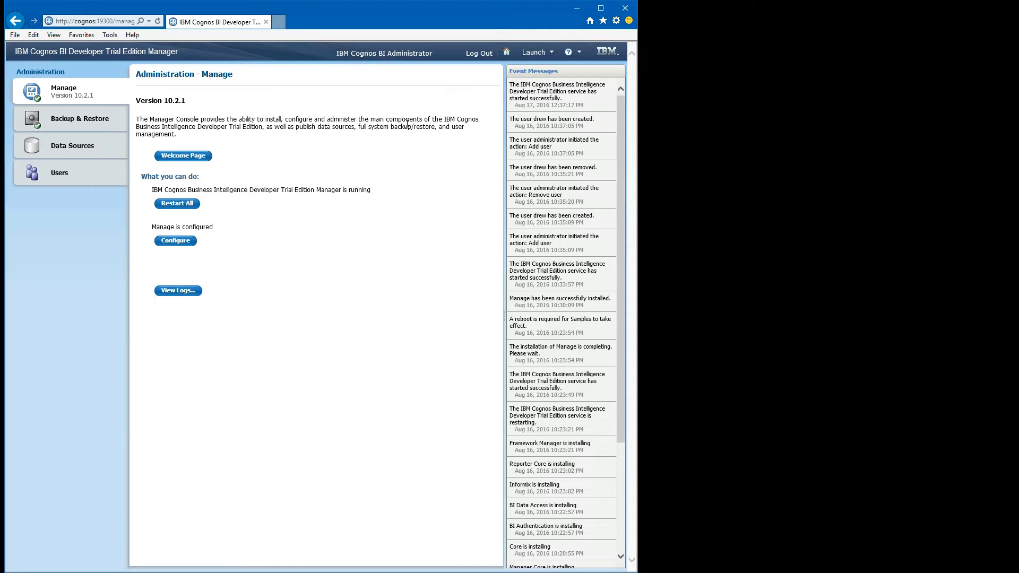
# Step: Launch Report Studio with the GO Sales (query) package from the Samples > Models public folder
pyautogui.click(552, 56)
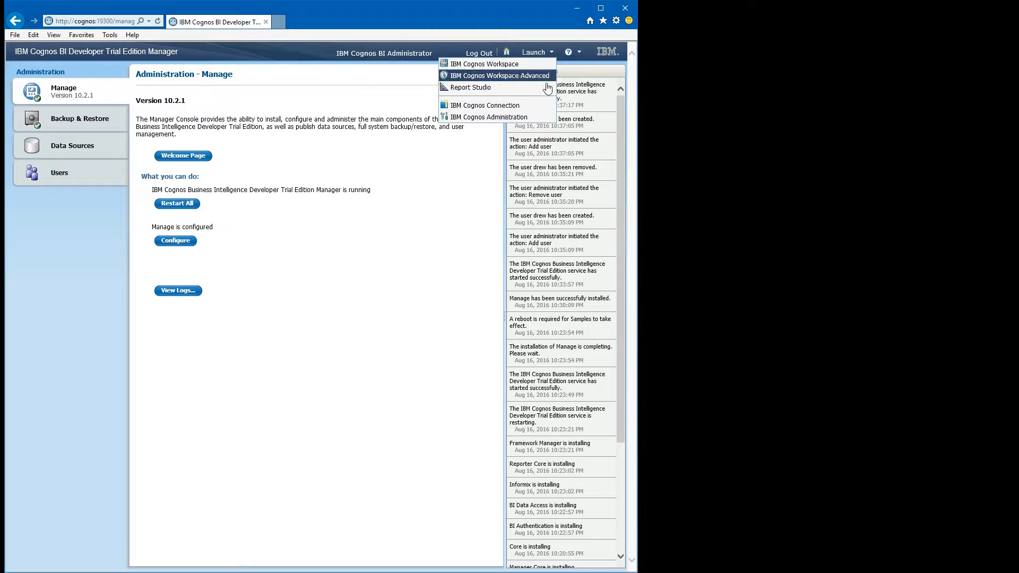
pyautogui.click(477, 89)
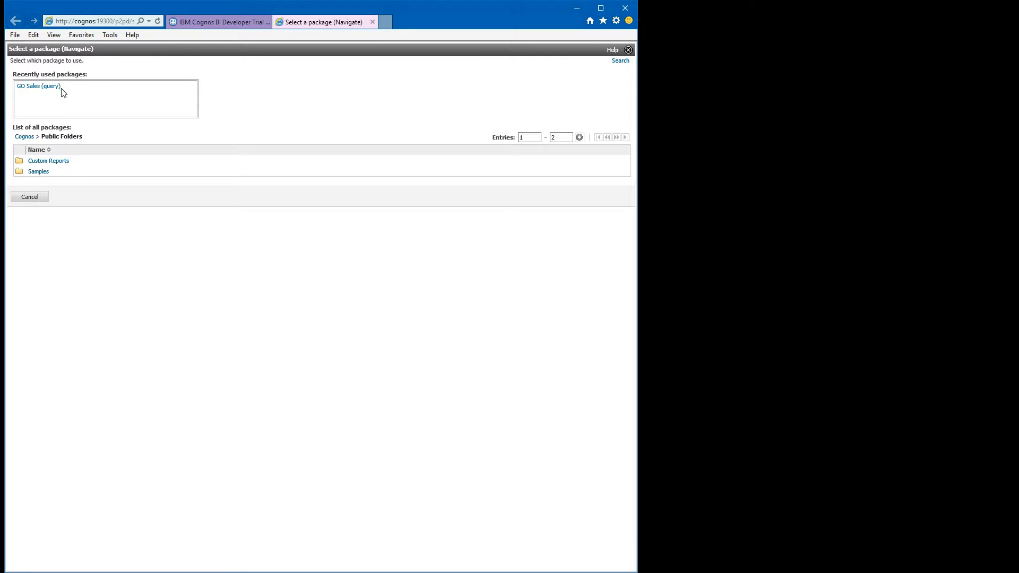
pyautogui.click(38, 173)
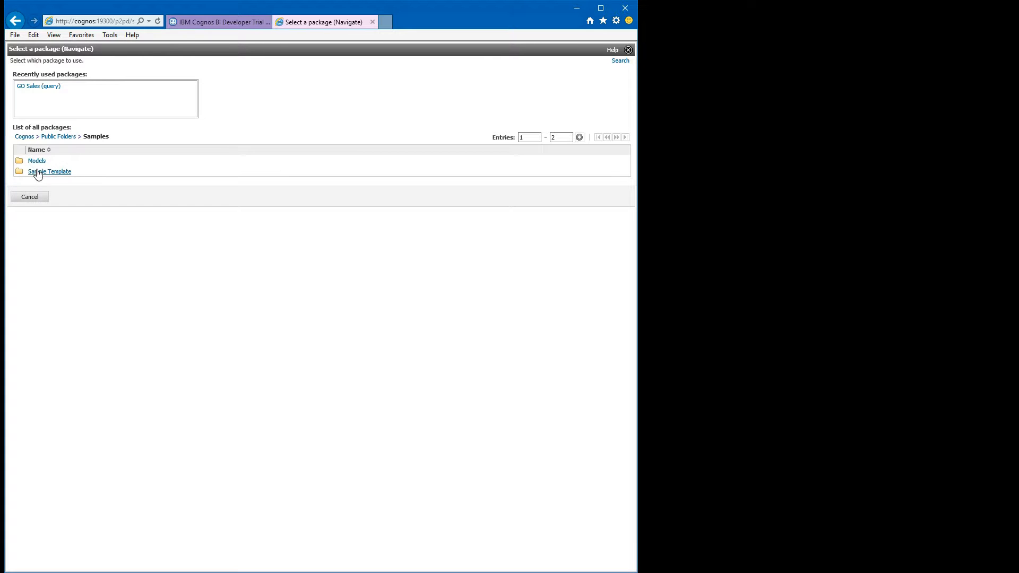
pyautogui.click(37, 161)
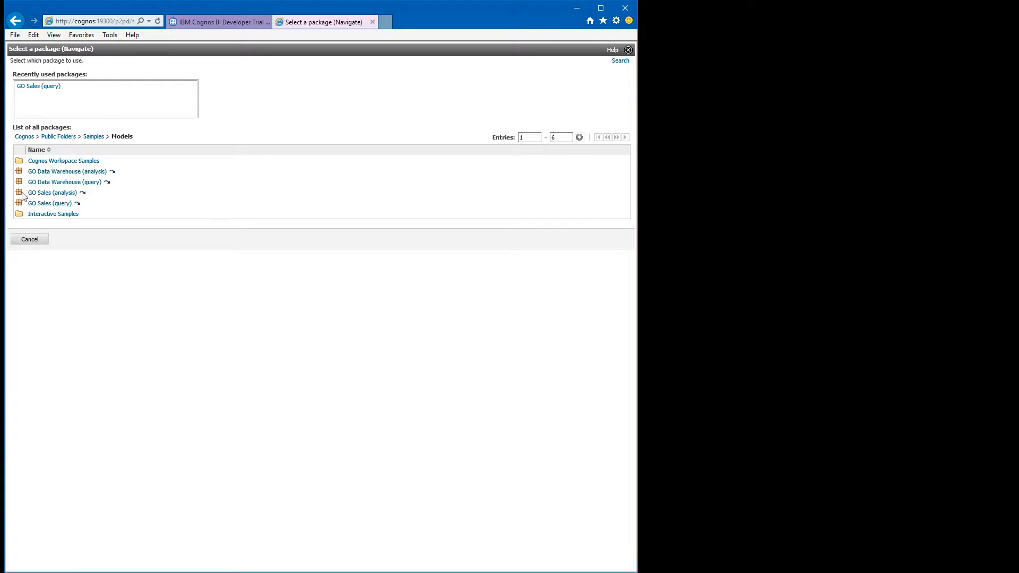
pyautogui.click(46, 204)
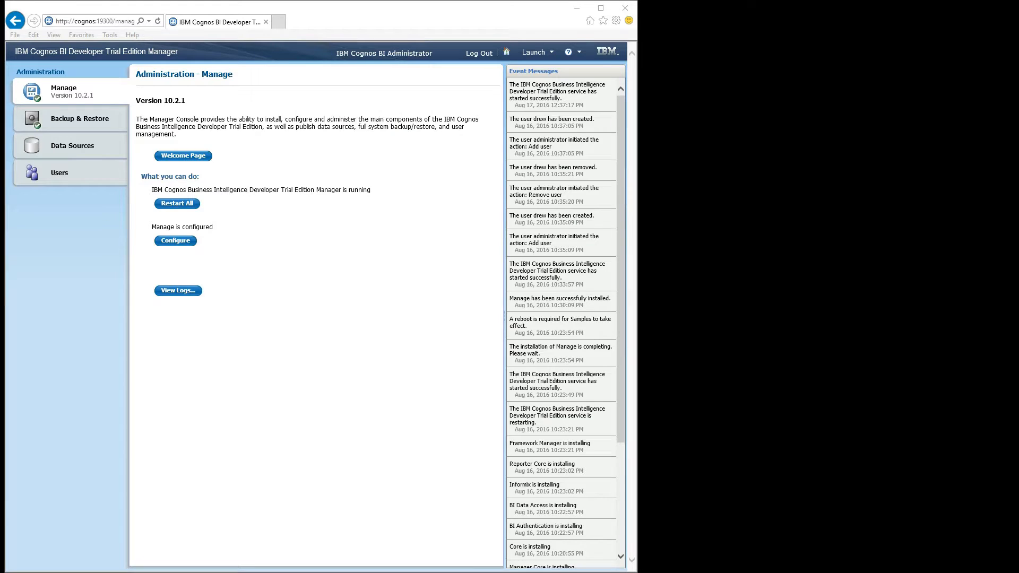
# Step: Maximize the Report Studio window and create a new Blank report on the GO Sales (query) package
pyautogui.moveTo(0, 129); pyautogui.dragTo(713, 51)
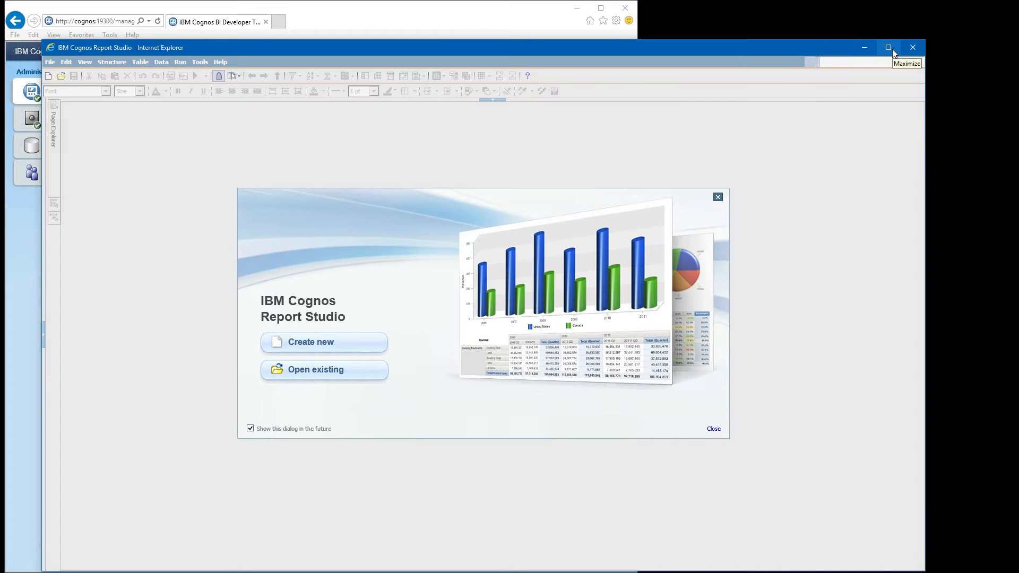
pyautogui.click(889, 48)
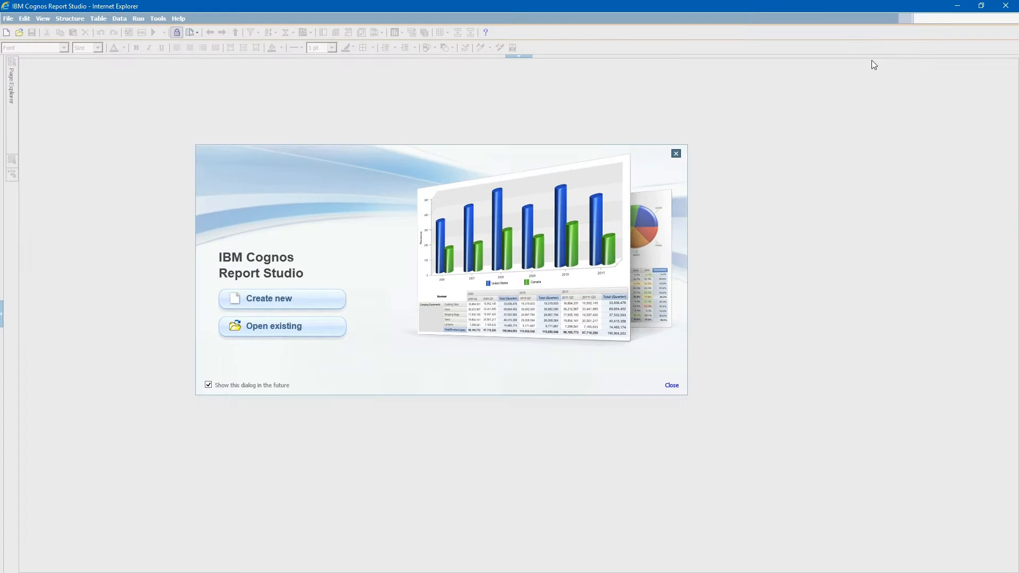
pyautogui.click(258, 304)
pyautogui.click(417, 263)
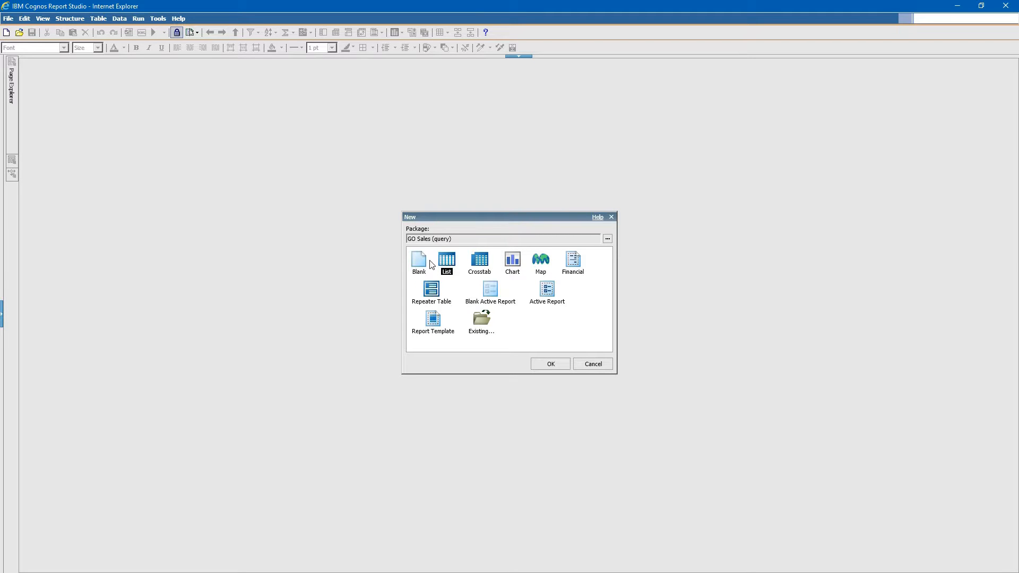
pyautogui.click(550, 366)
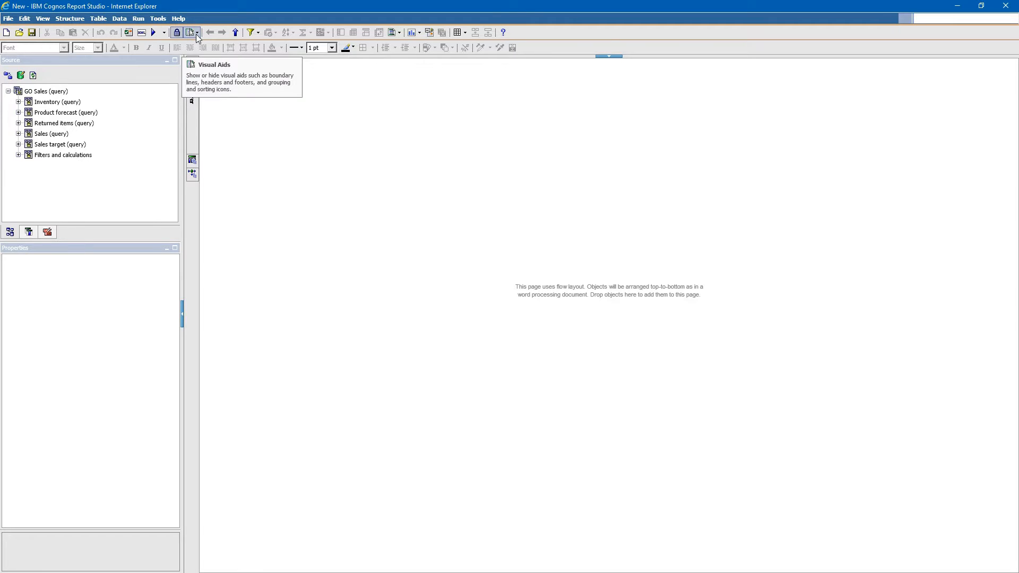
# Step: Review the available visual aids options and look over the page explorer and package source tree
pyautogui.click(196, 34)
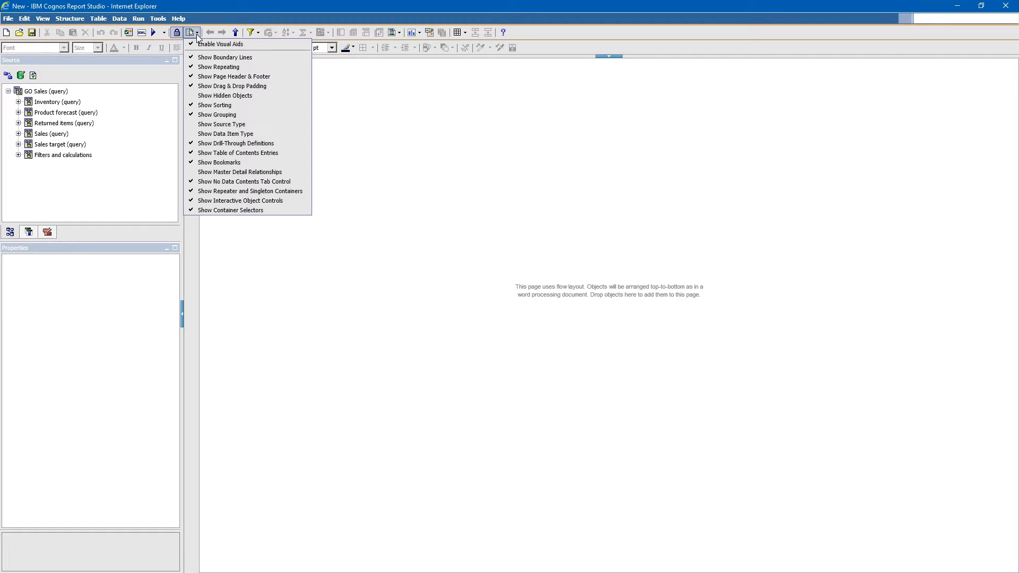
pyautogui.click(197, 34)
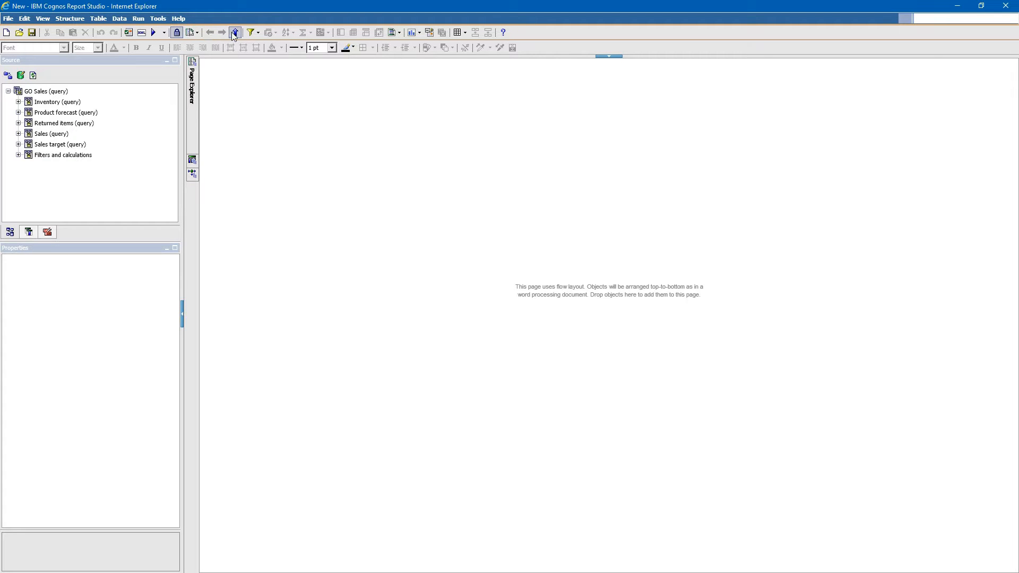
pyautogui.click(193, 66)
pyautogui.click(109, 185)
pyautogui.click(42, 92)
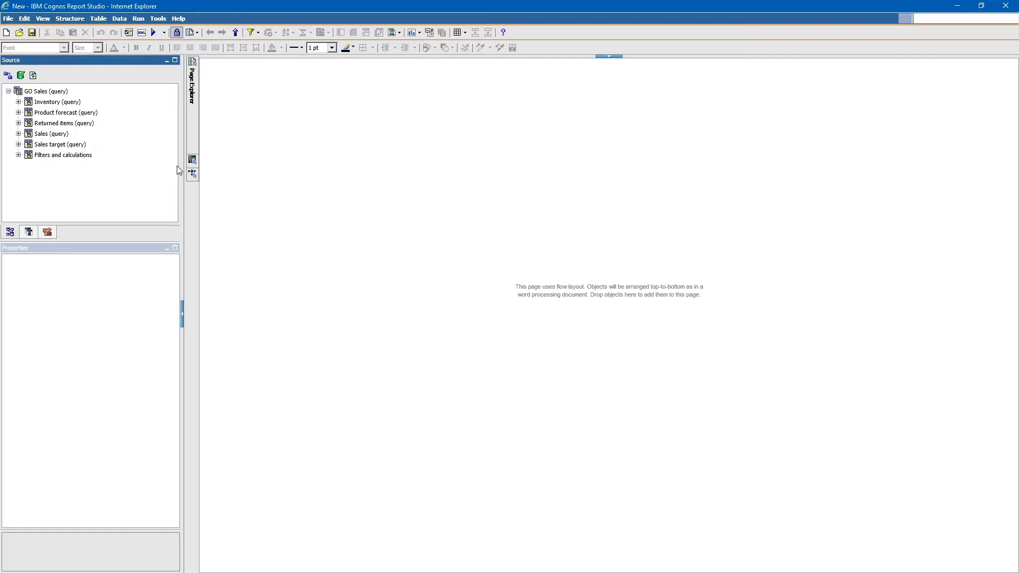
# Step: Narrow the source pane and examine the measures in the Sales query subject of Sales (query)
pyautogui.moveTo(183, 180); pyautogui.dragTo(152, 180)
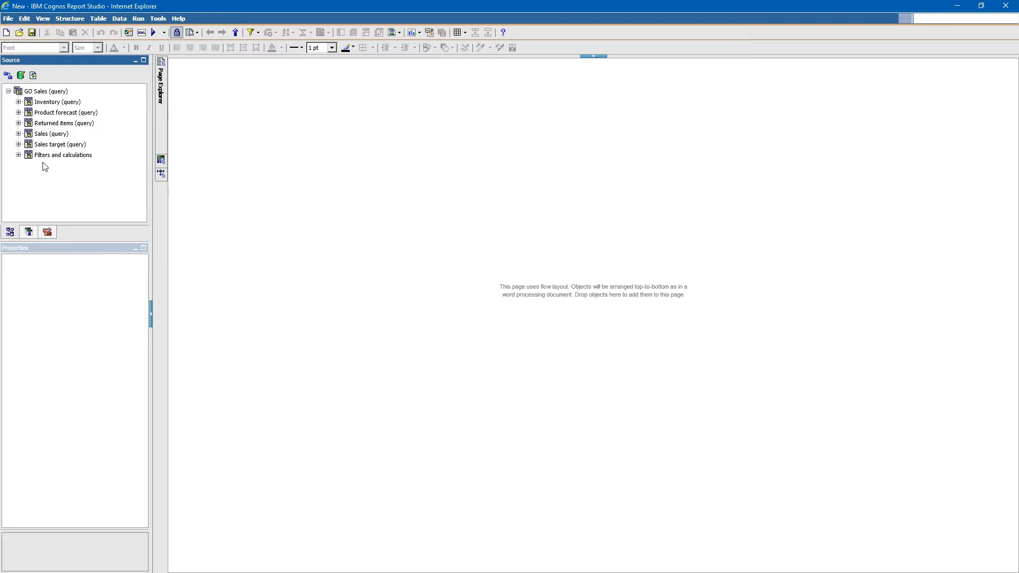
pyautogui.click(19, 135)
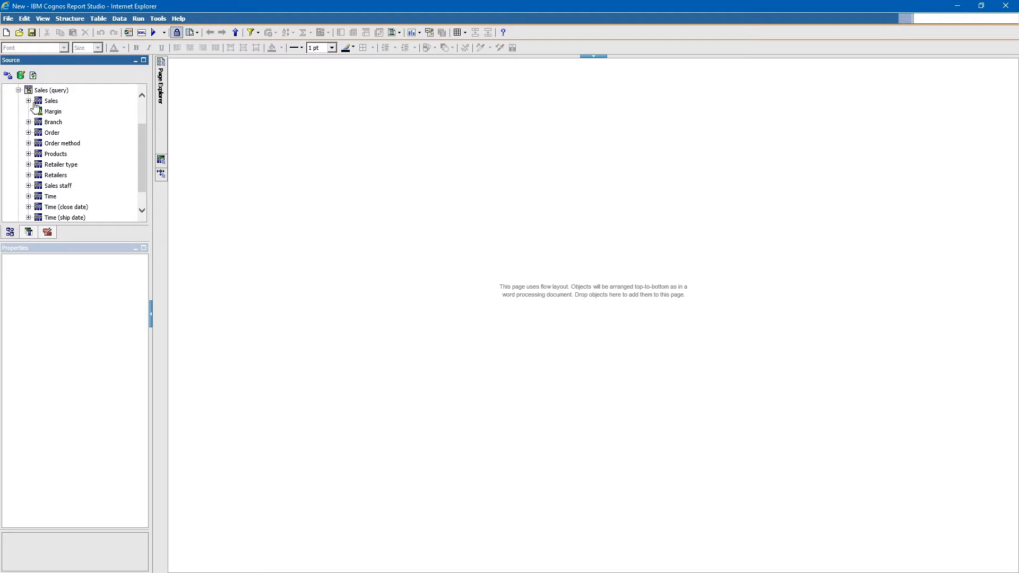
pyautogui.click(29, 101)
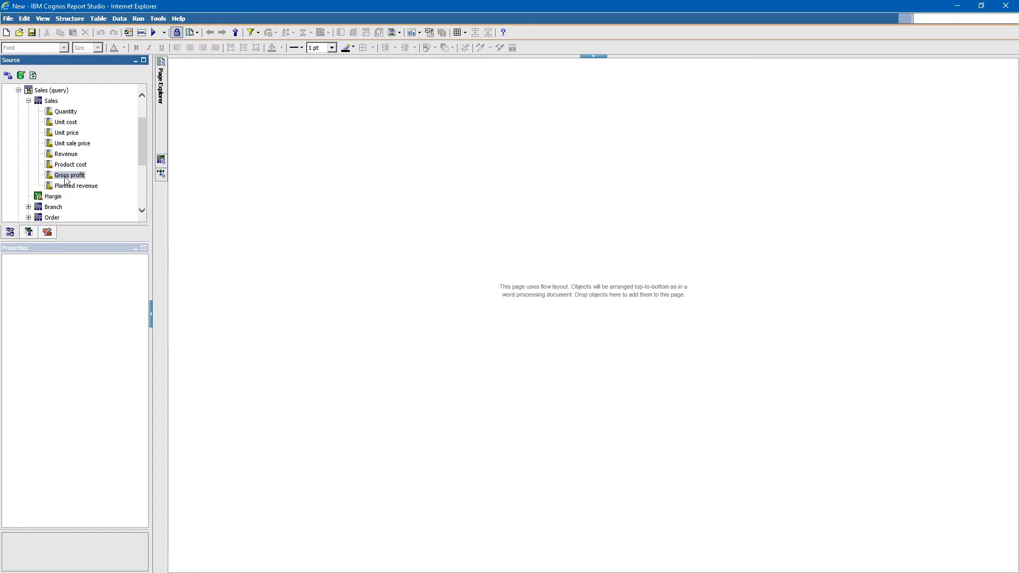
pyautogui.click(29, 102)
pyautogui.click(18, 91)
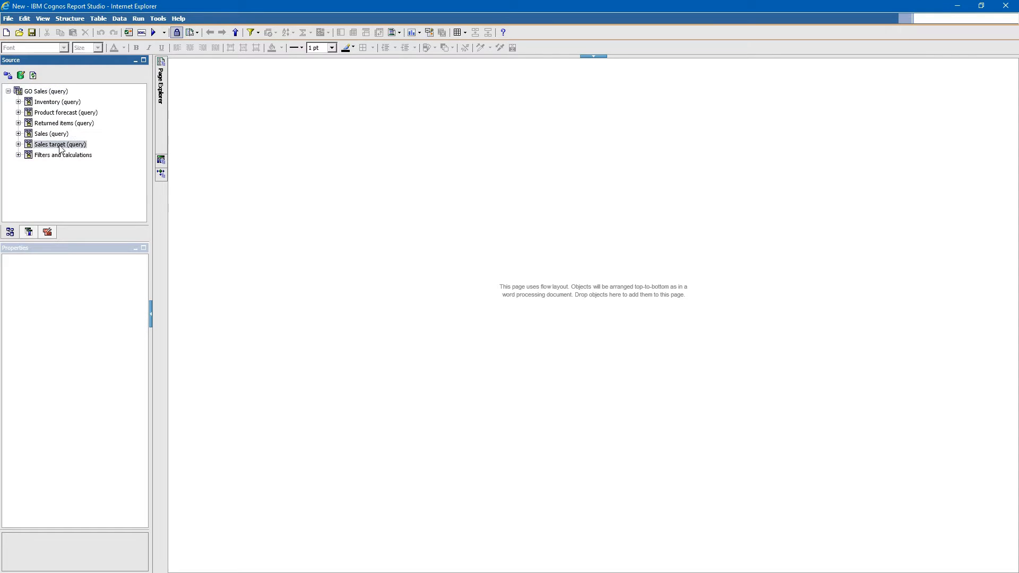
# Step: Expand Sales (query) in the package source tree and select the report's page body
pyautogui.click(27, 234)
pyautogui.click(10, 232)
pyautogui.click(18, 133)
pyautogui.click(46, 103)
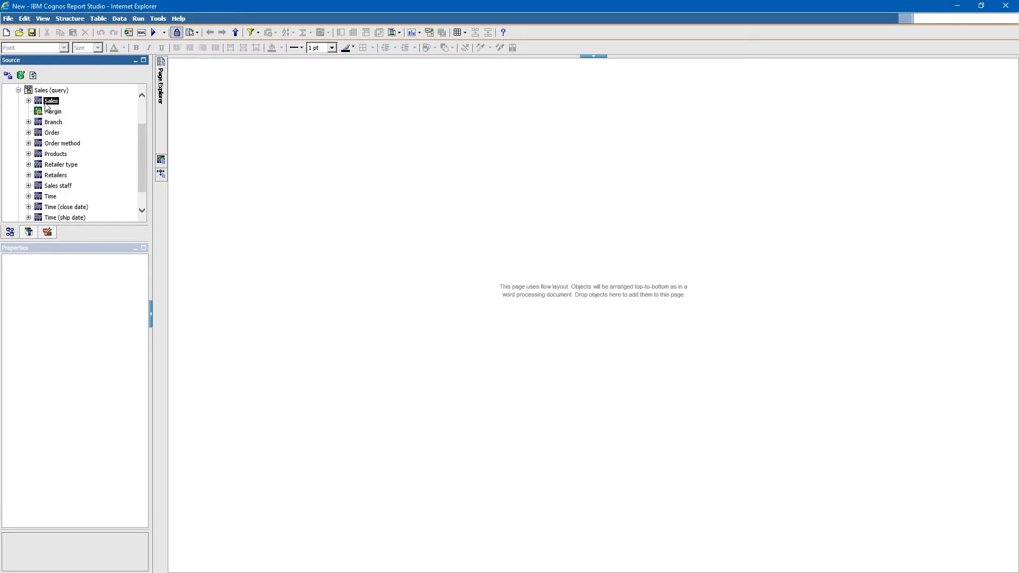
pyautogui.click(284, 133)
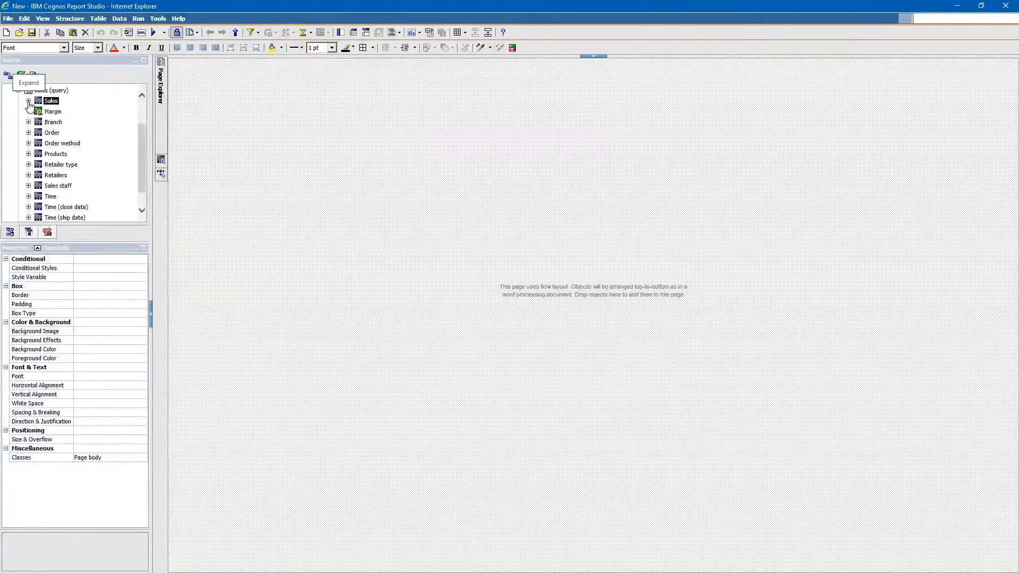
# Step: Check the report's data items against the source tree and look over the objects in the toolbox
pyautogui.click(28, 232)
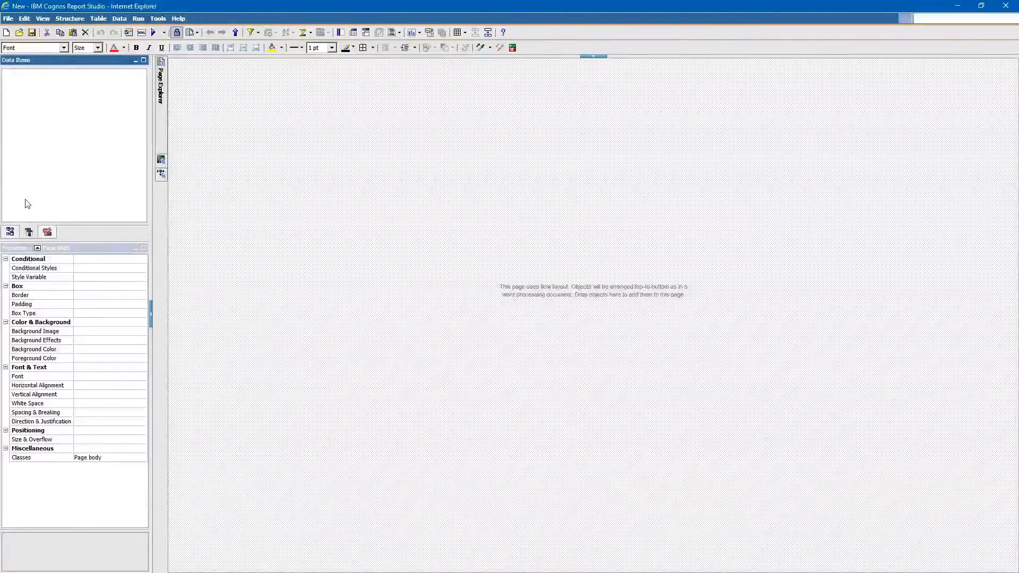
pyautogui.click(10, 233)
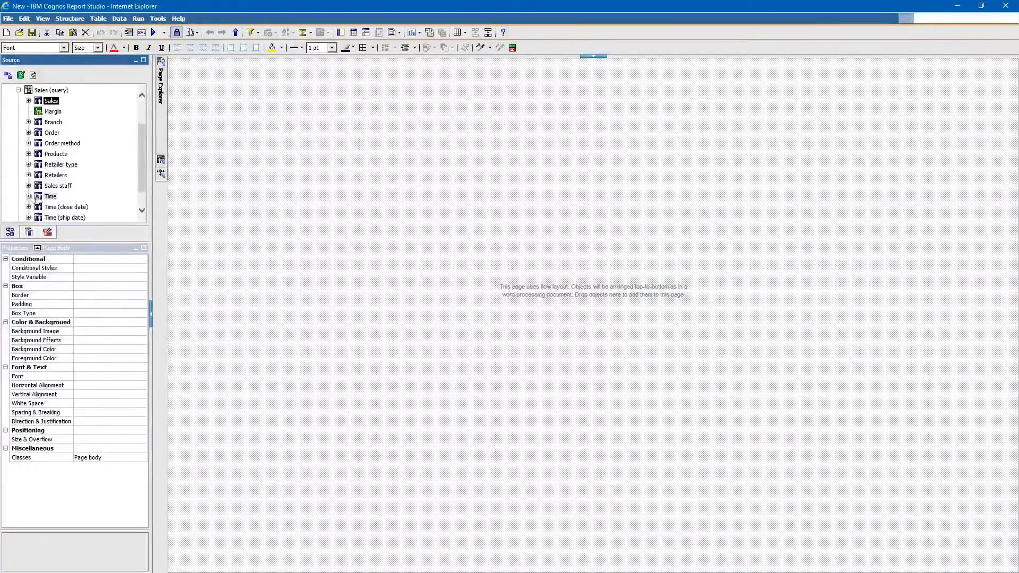
pyautogui.click(28, 232)
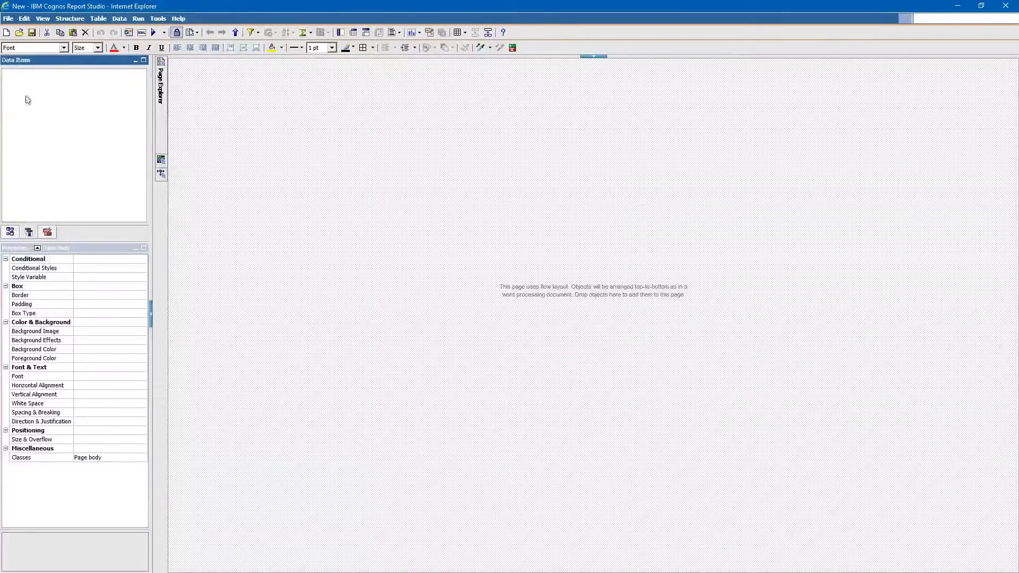
pyautogui.click(51, 234)
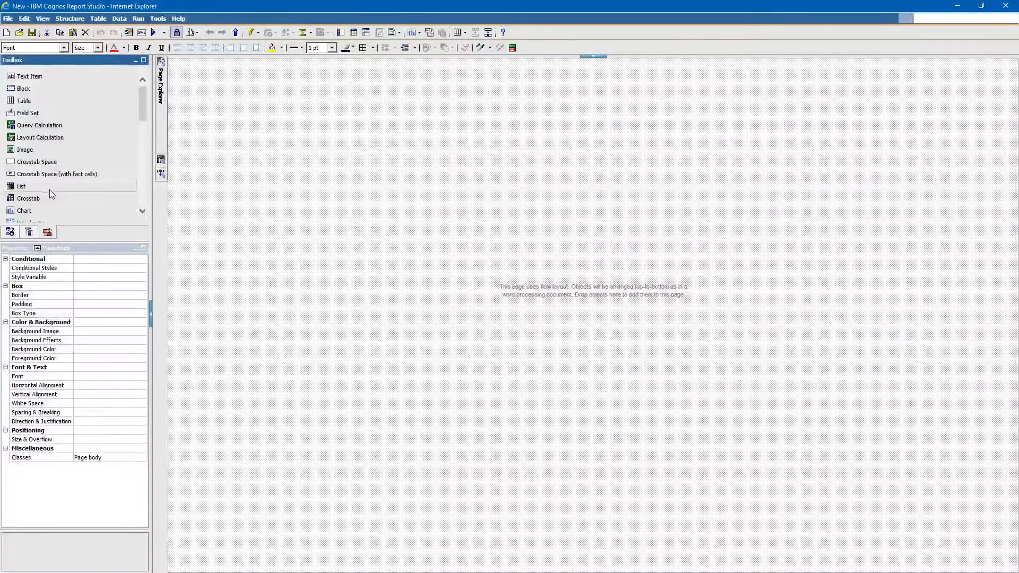
pyautogui.moveTo(142, 111)
pyautogui.mouseDown()
pyautogui.moveTo(142, 199)
pyautogui.moveTo(141, 104)
pyautogui.mouseUp()
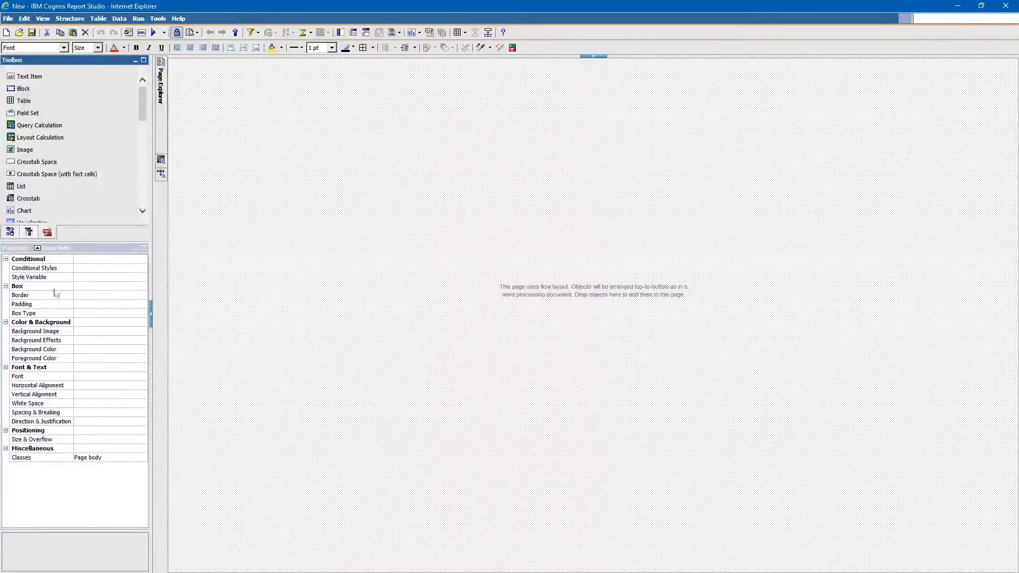
# Step: Examine the page body's properties, including Style Variable, and return to the package source tree
pyautogui.click(111, 277)
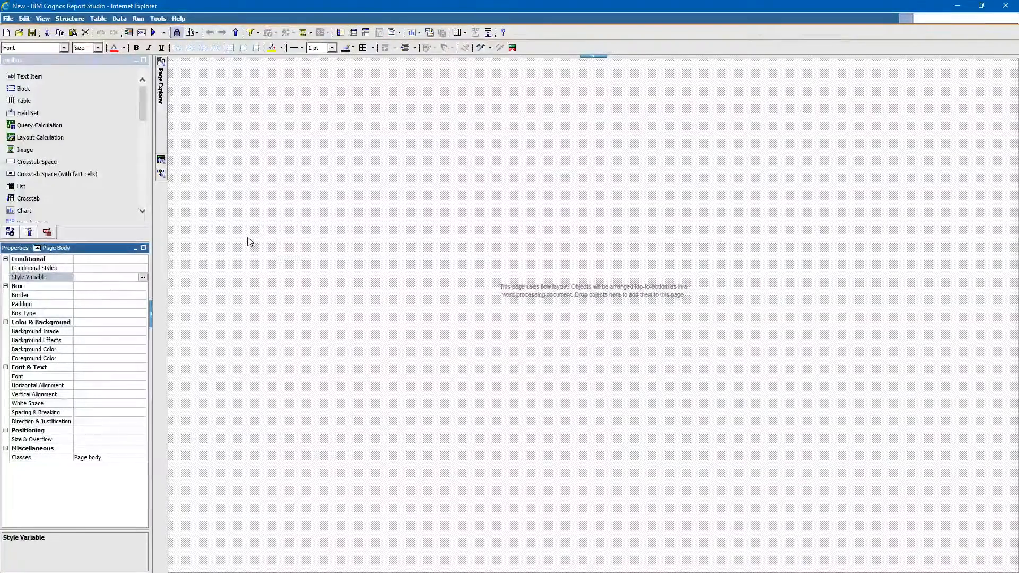
pyautogui.click(469, 143)
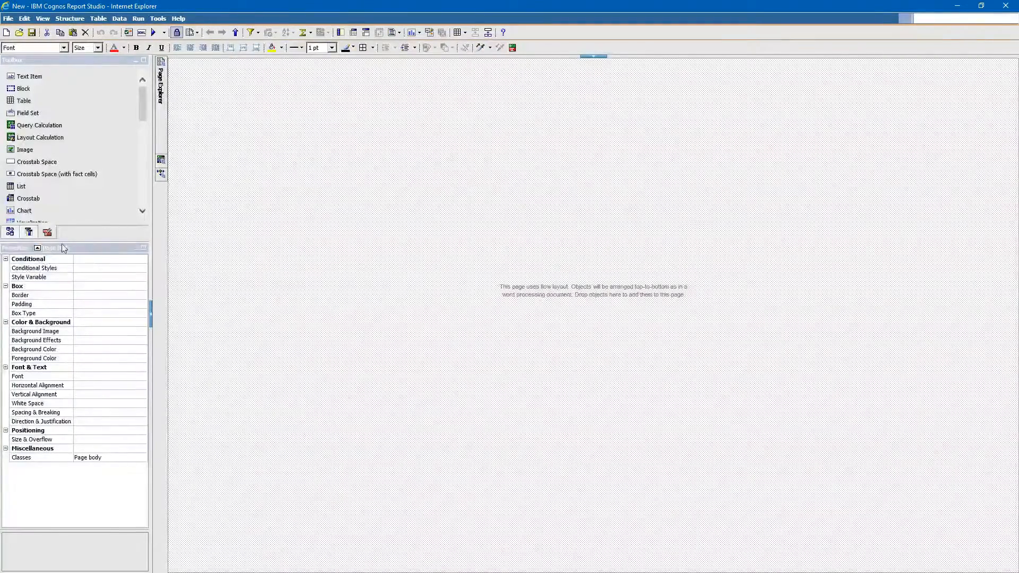
pyautogui.click(41, 250)
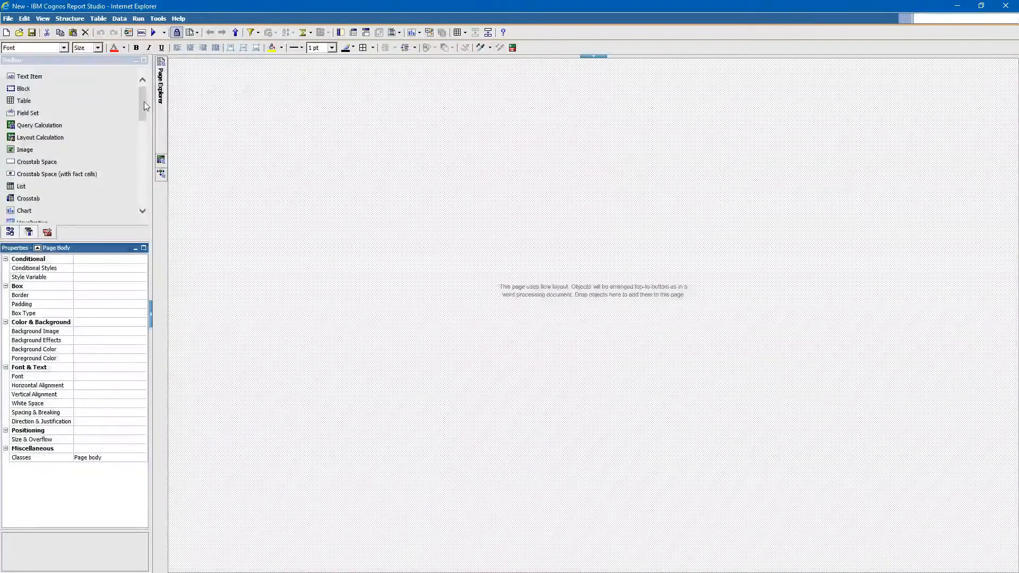
pyautogui.click(11, 231)
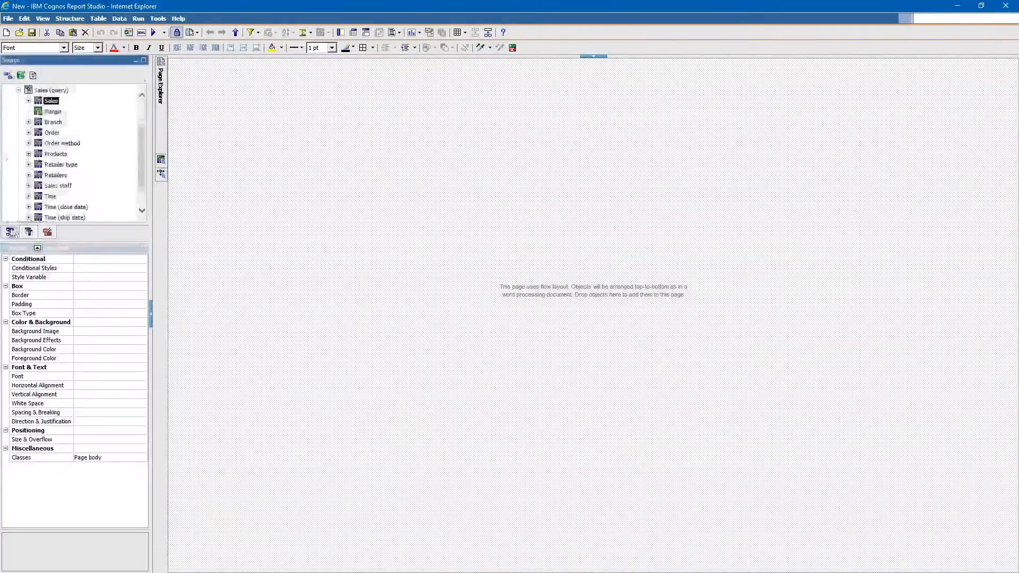
# Step: Insert a List object into the page body and name it Beginner List, keeping Query1 as its query
pyautogui.click(47, 232)
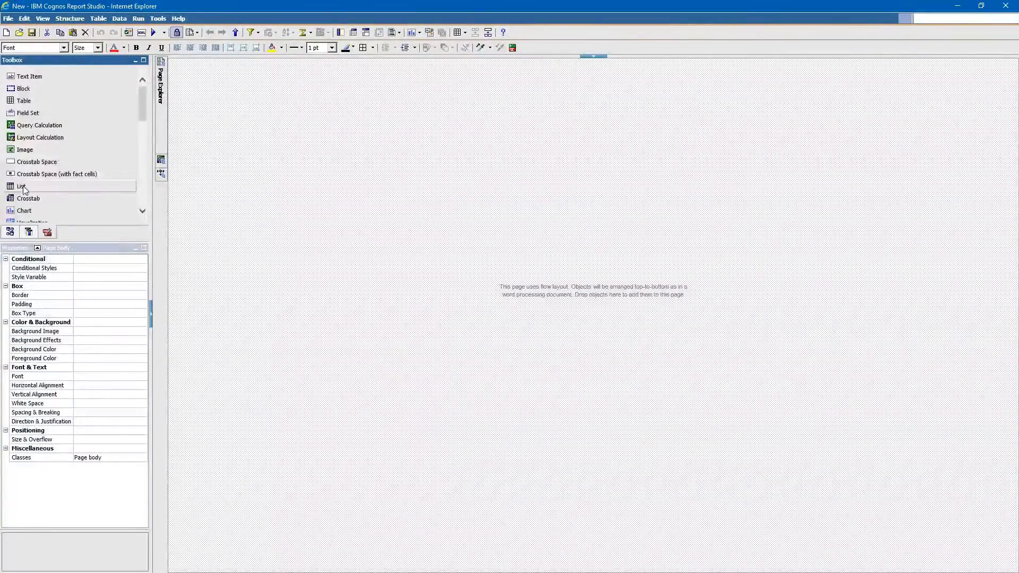
pyautogui.moveTo(23, 190); pyautogui.dragTo(181, 291)
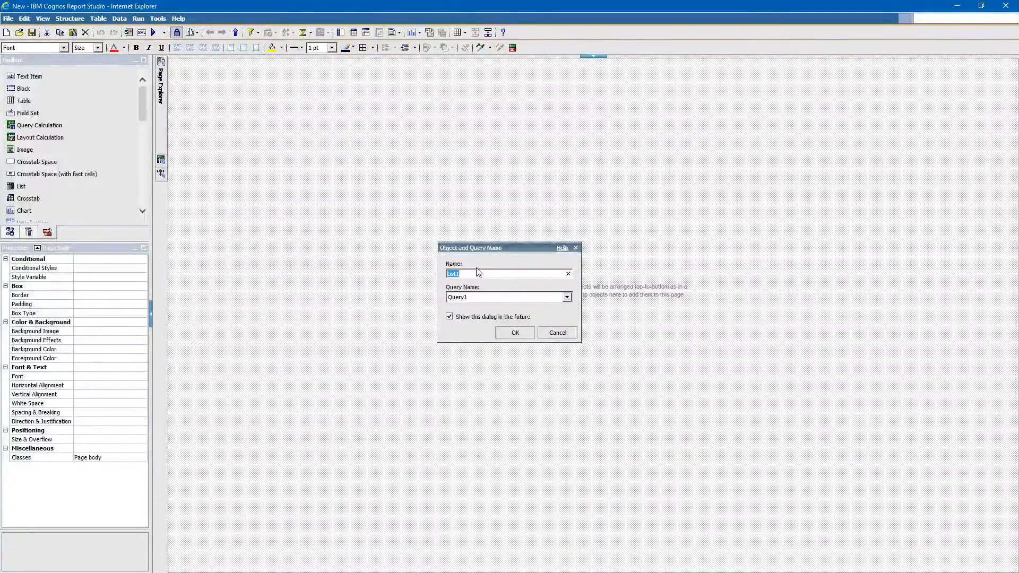
pyautogui.write('Beginner List')
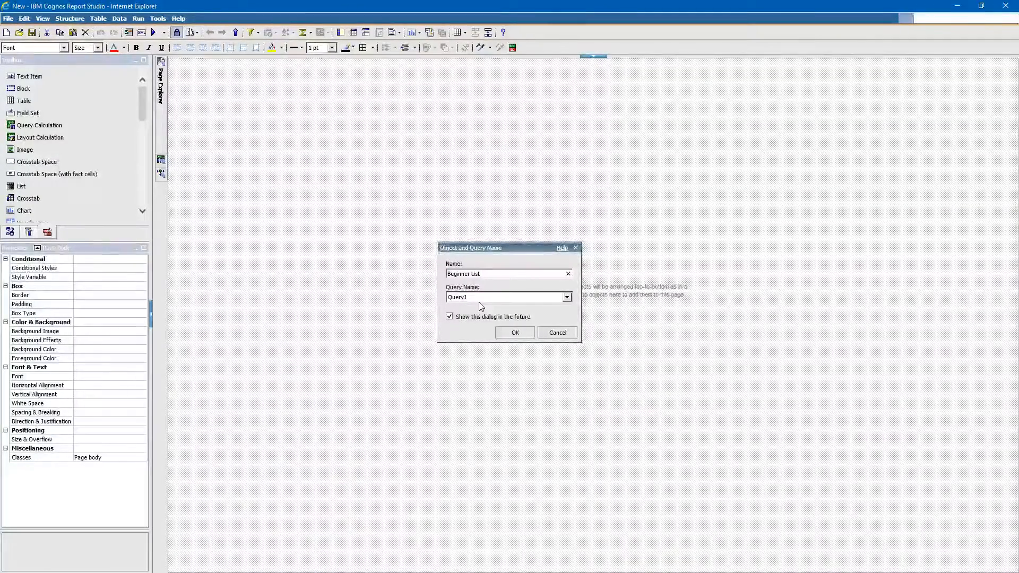
pyautogui.click(506, 334)
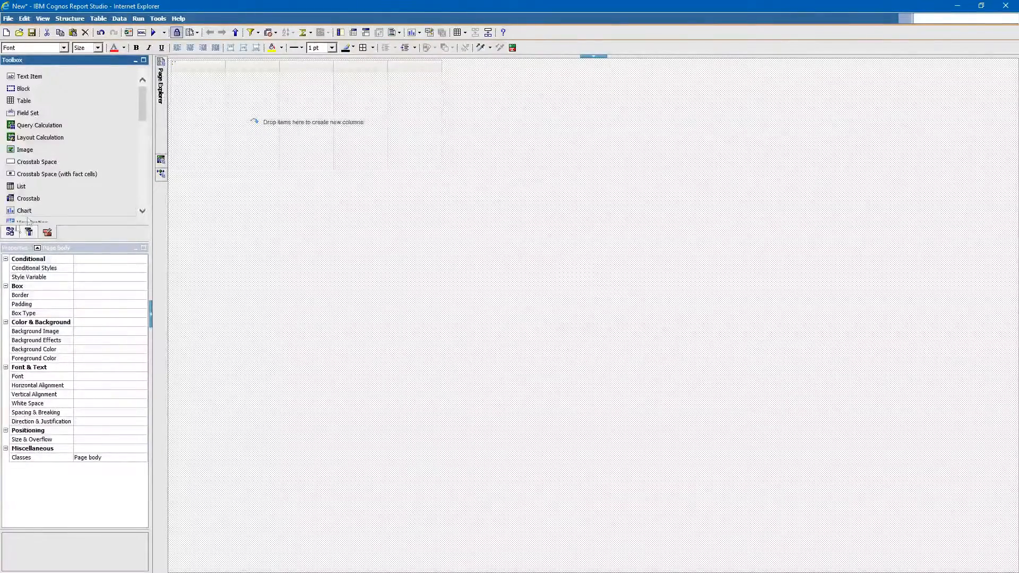
# Step: Add Quantity and Revenue from Sales in the package source to the list as its columns, in that order
pyautogui.click(10, 232)
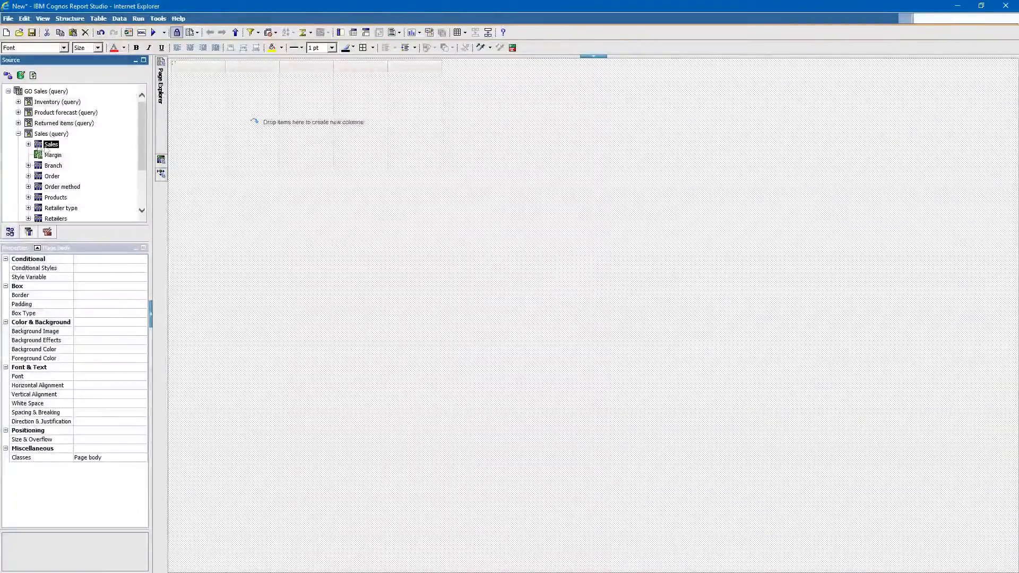
pyautogui.click(28, 144)
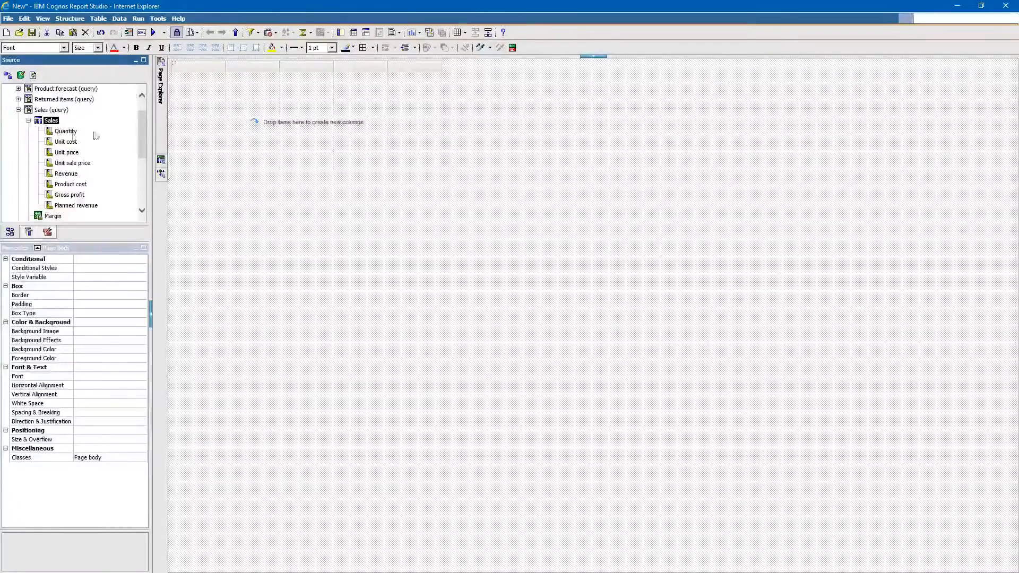
pyautogui.click(65, 133)
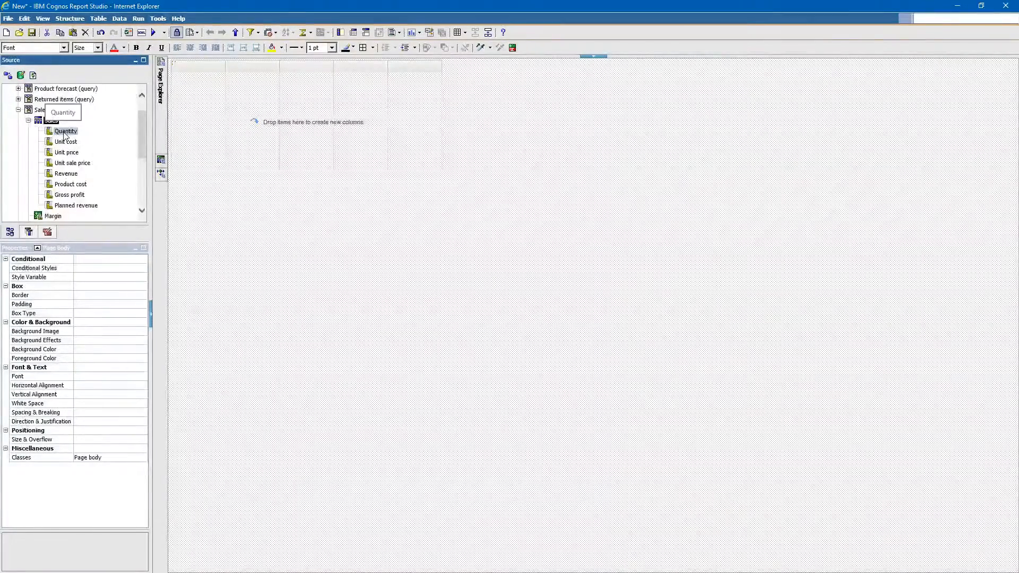
pyautogui.moveTo(64, 133); pyautogui.dragTo(171, 121)
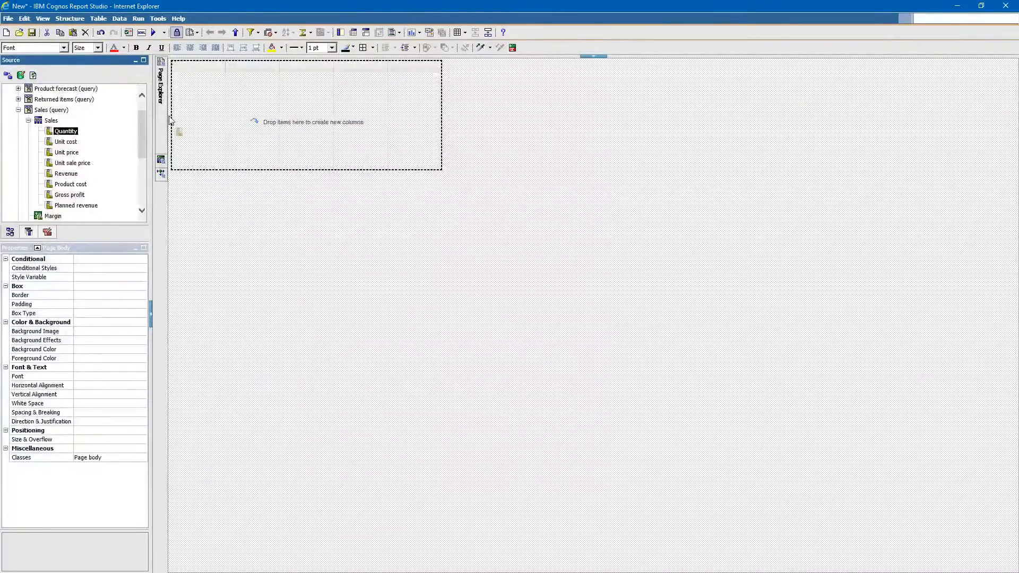
pyautogui.moveTo(170, 121); pyautogui.dragTo(171, 120)
pyautogui.moveTo(179, 121)
pyautogui.mouseDown()
pyautogui.moveTo(169, 120)
pyautogui.moveTo(185, 121)
pyautogui.mouseUp()
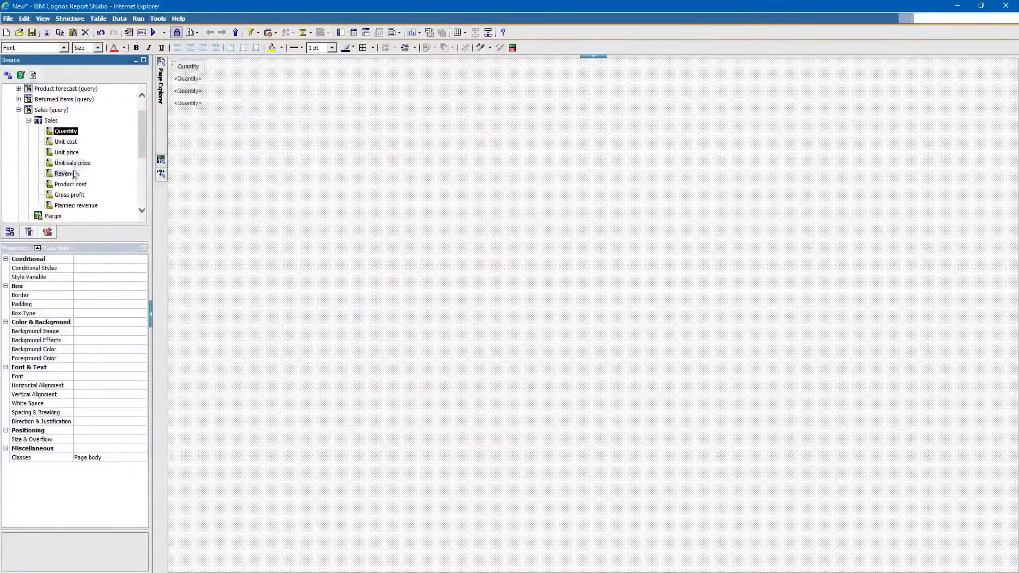
pyautogui.moveTo(67, 175); pyautogui.dragTo(204, 101)
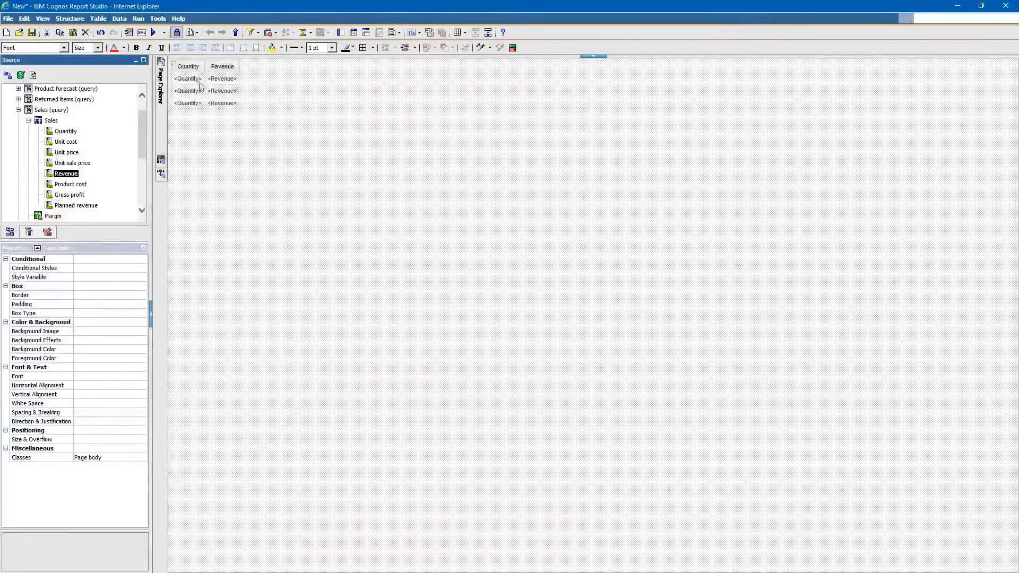
# Step: Insert Product type from Products as the list's first column, before Quantity
pyautogui.click(29, 121)
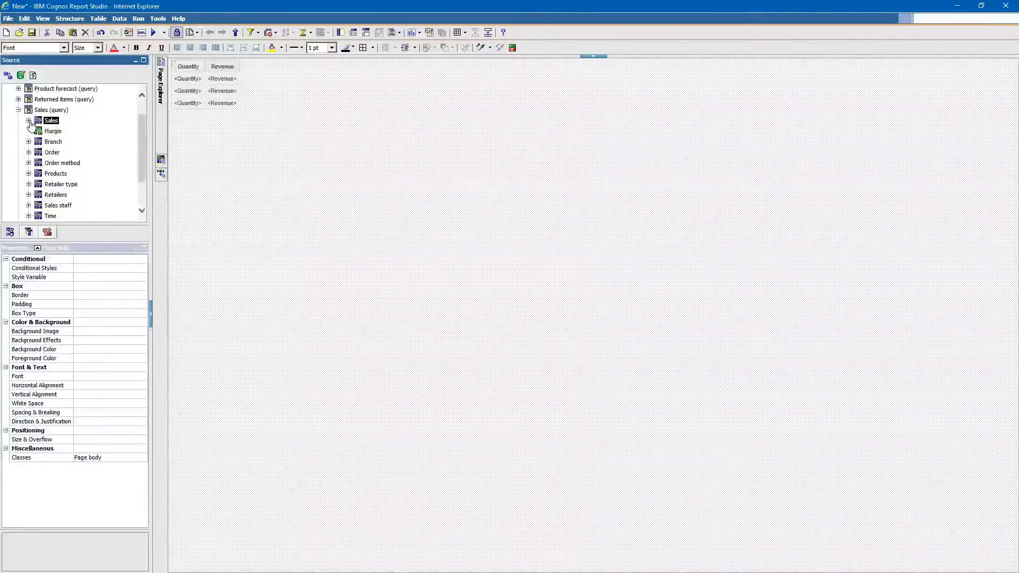
pyautogui.click(29, 174)
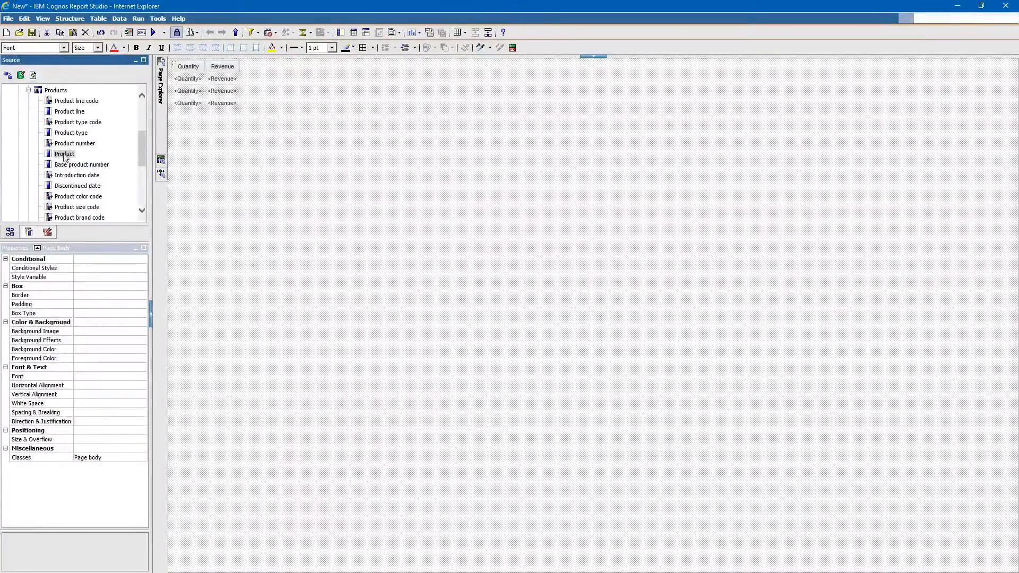
pyautogui.moveTo(70, 133); pyautogui.dragTo(183, 109)
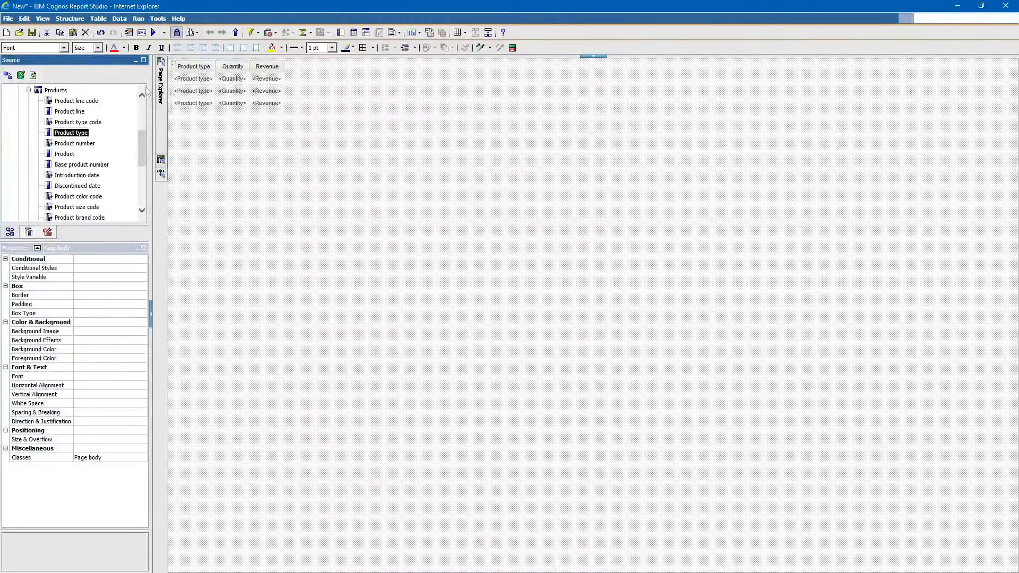
# Step: Look over the Quantity and Revenue columns, collapse Products in the source tree and select the Product type column body
pyautogui.click(229, 87)
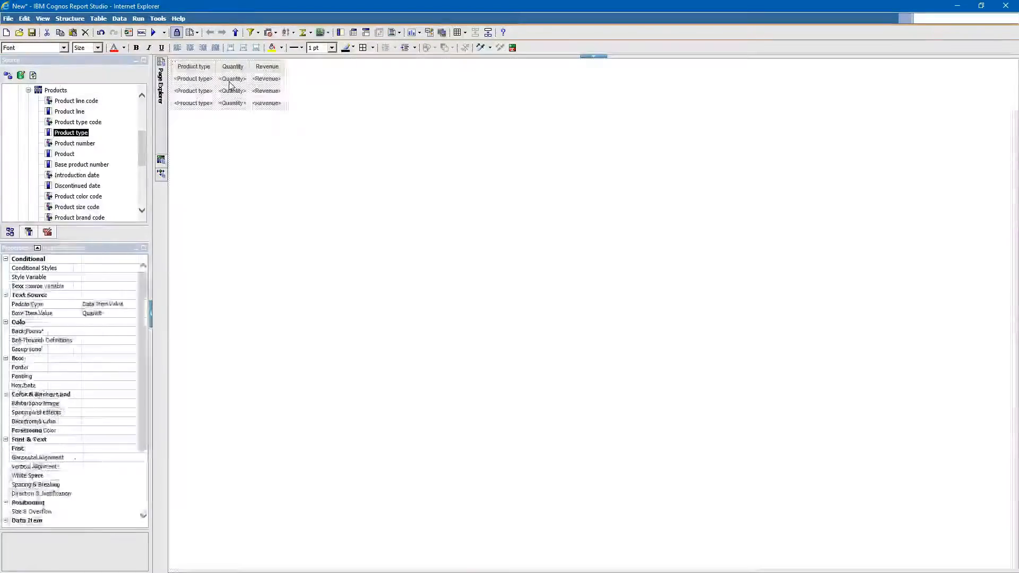
pyautogui.click(270, 85)
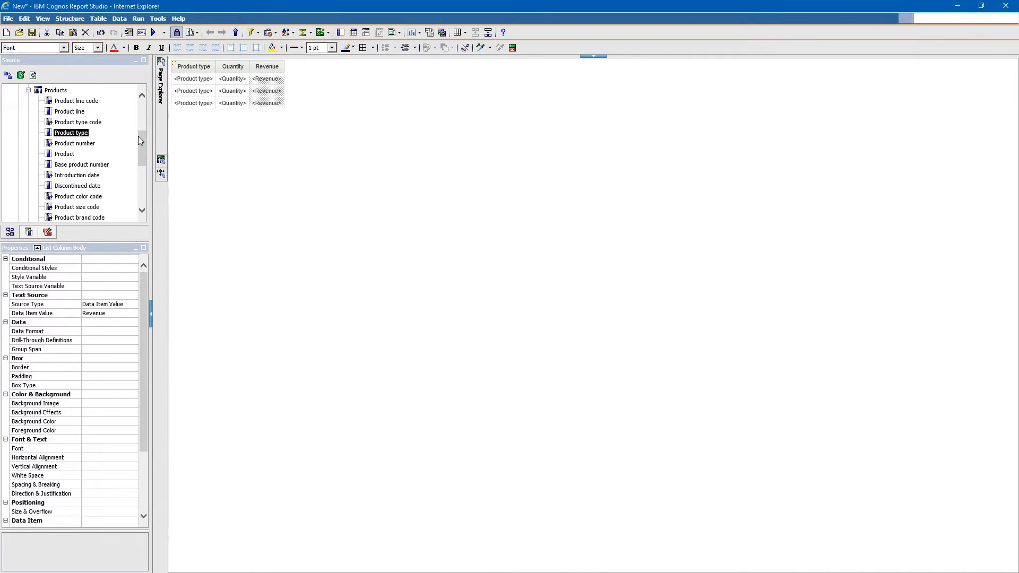
pyautogui.moveTo(141, 139); pyautogui.dragTo(141, 134)
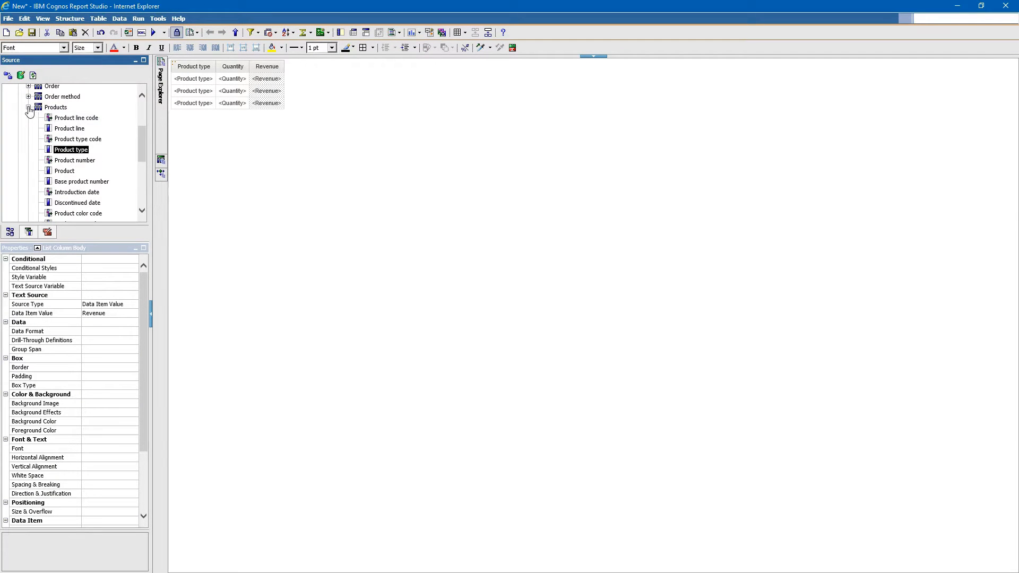
pyautogui.click(29, 107)
pyautogui.scroll(1, 91, 155)
pyautogui.scroll(1, 91, 159)
pyautogui.click(192, 85)
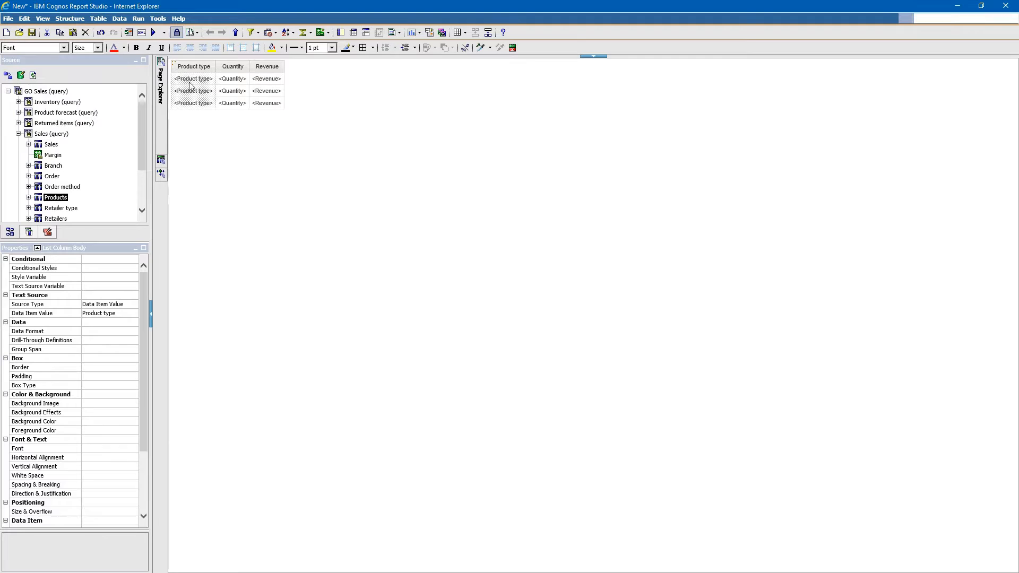
# Step: Run the report, page through its output in both directions and close the viewer
pyautogui.click(153, 33)
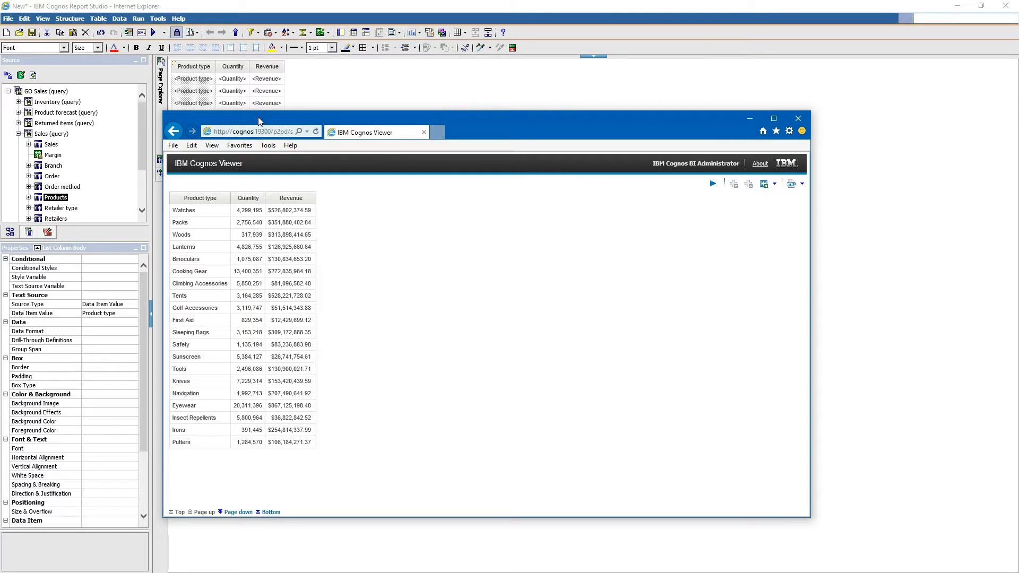
pyautogui.moveTo(259, 121); pyautogui.dragTo(281, 99)
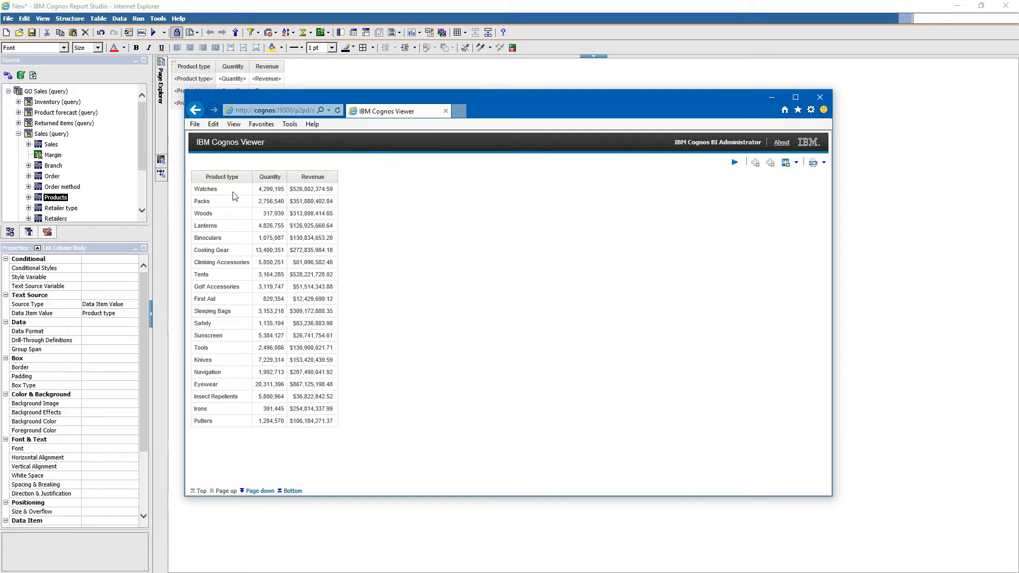
pyautogui.click(259, 492)
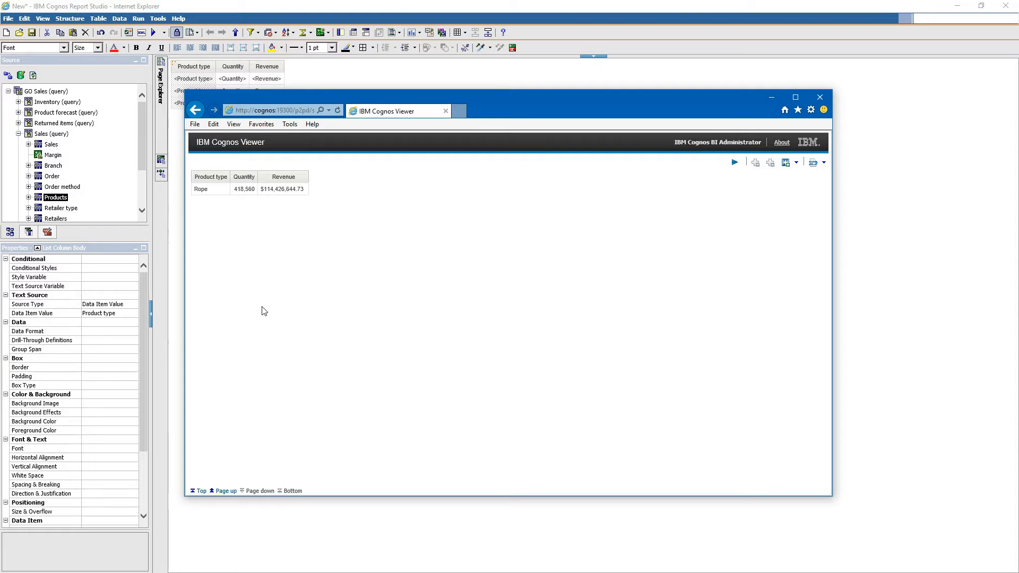
pyautogui.click(226, 491)
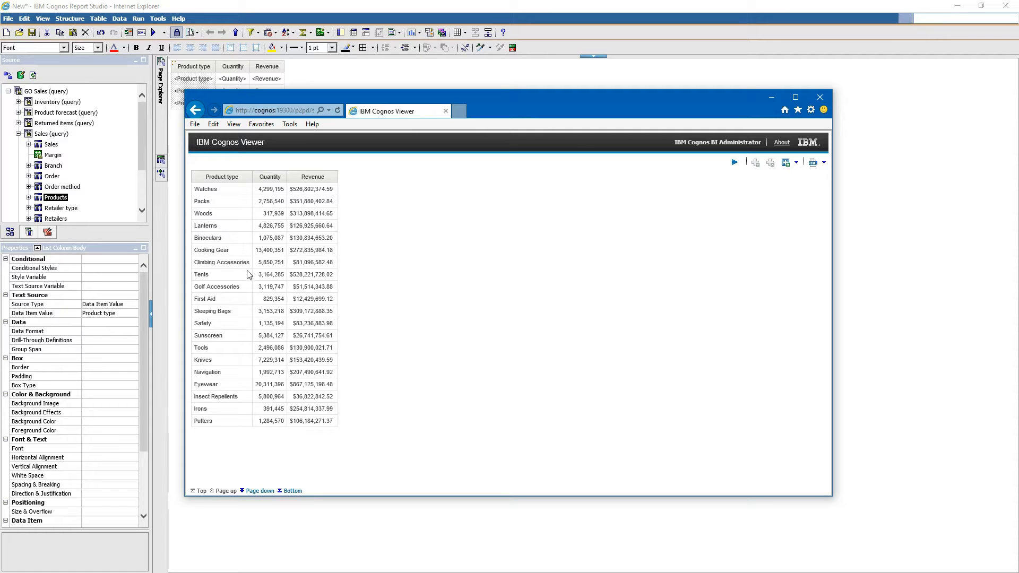
pyautogui.click(313, 176)
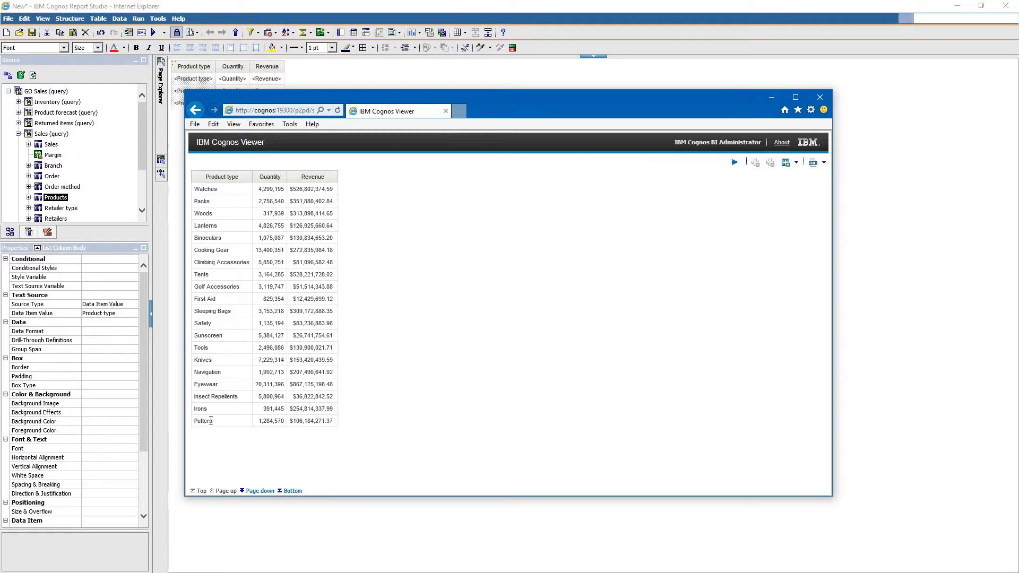
pyautogui.click(260, 491)
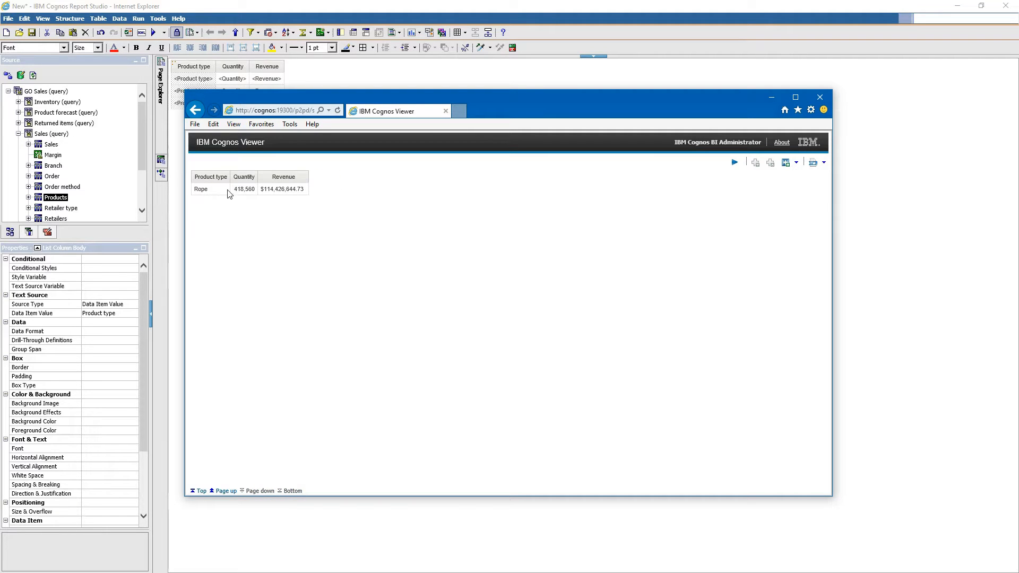
pyautogui.click(445, 111)
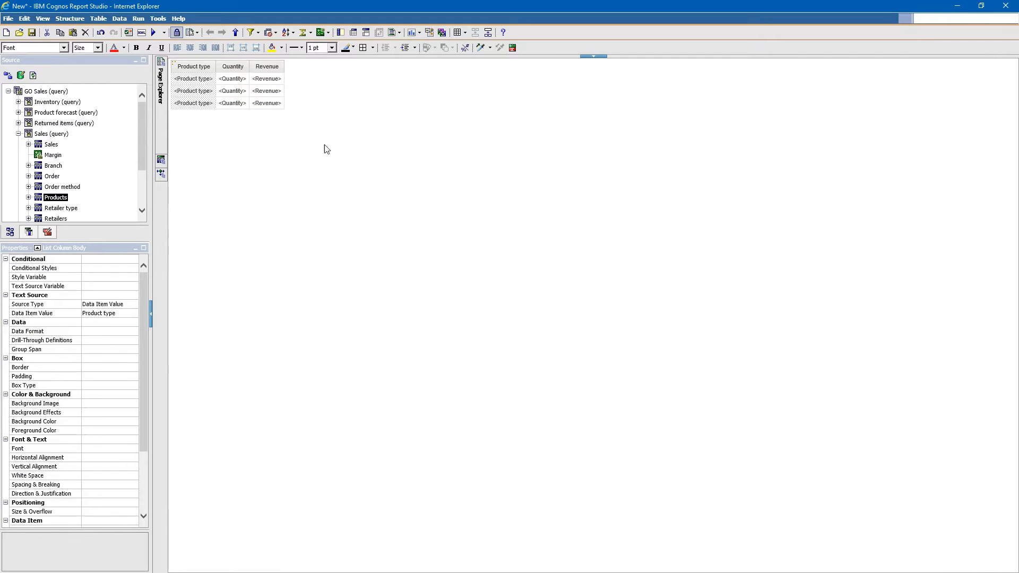
# Step: Set the run options to 50 rows per page, run the report with them and close the viewer
pyautogui.click(165, 33)
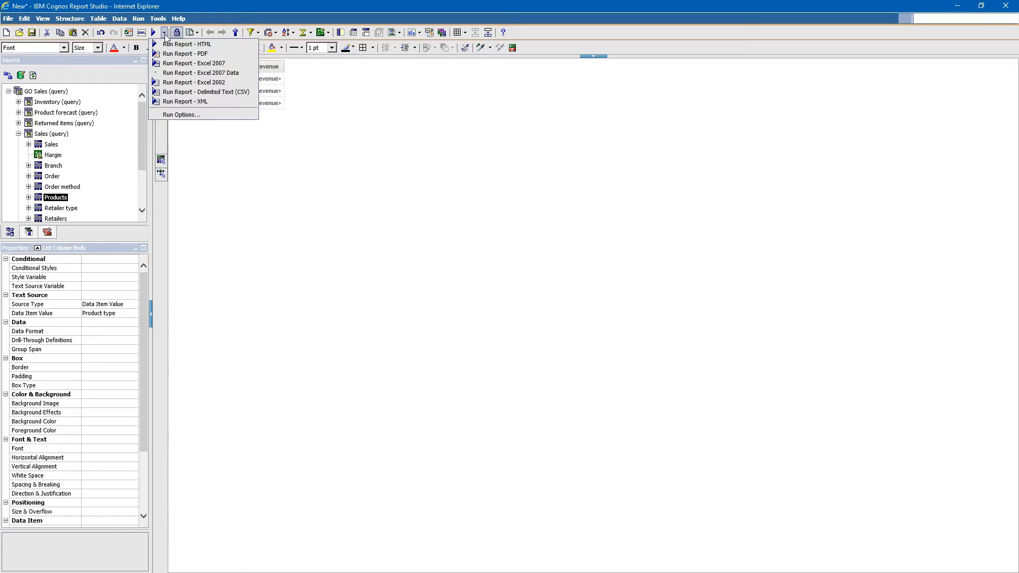
pyautogui.click(167, 114)
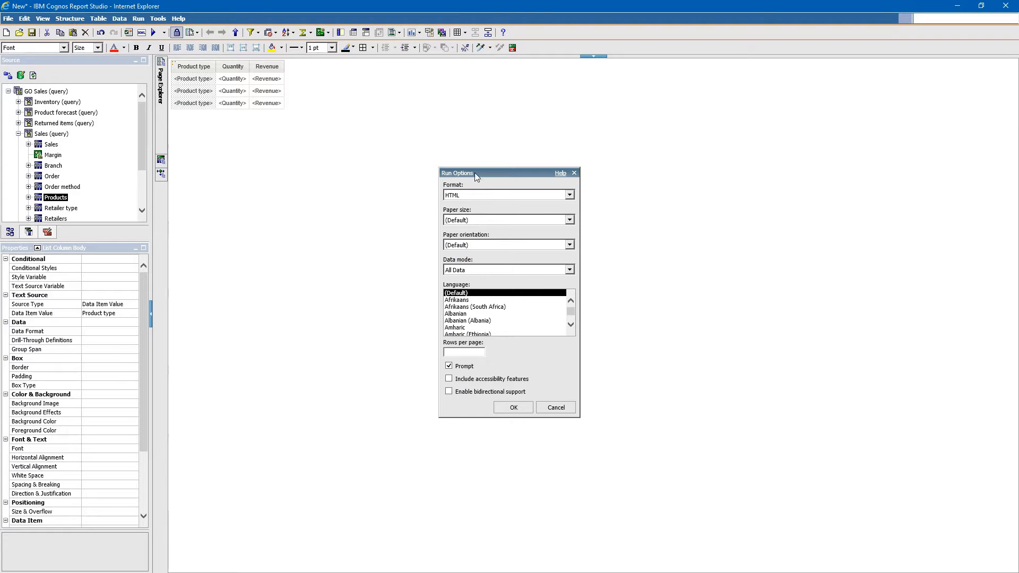
pyautogui.click(468, 351)
pyautogui.write('50')
pyautogui.click(504, 410)
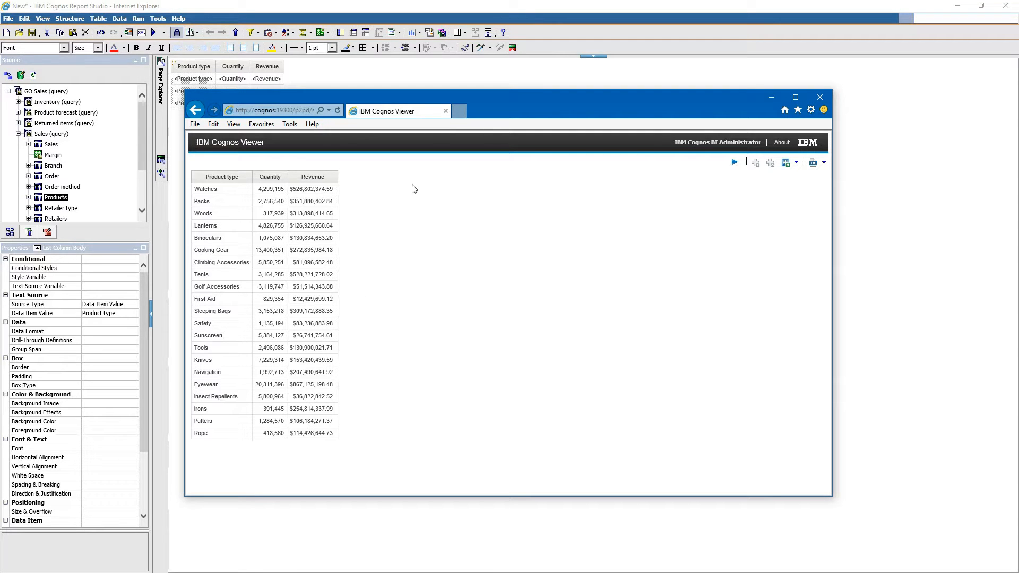
pyautogui.click(445, 111)
# Step: Review the rows-per-page run option, run the report again to check its paging and close the viewer
pyautogui.click(164, 33)
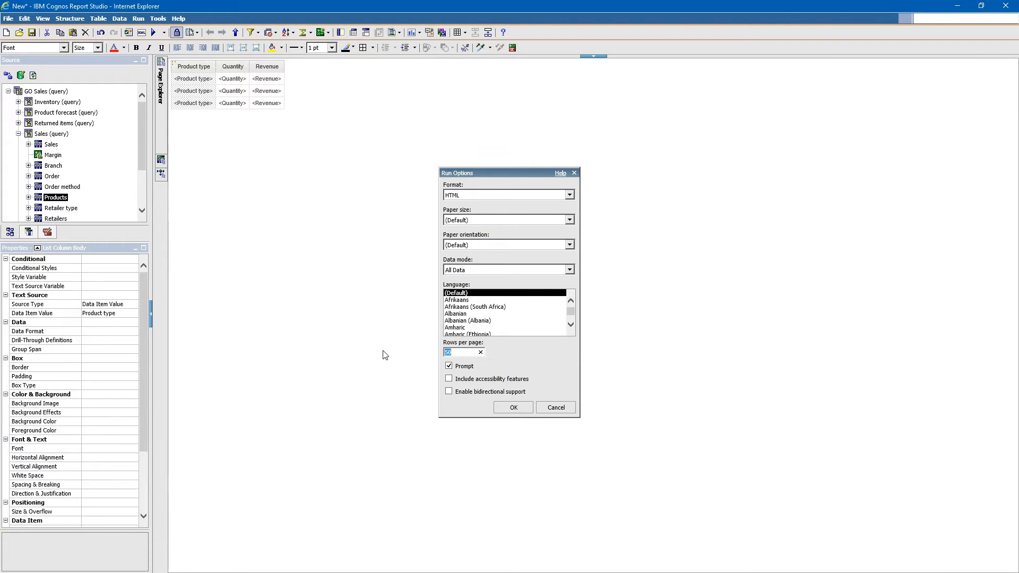
pyautogui.click(508, 412)
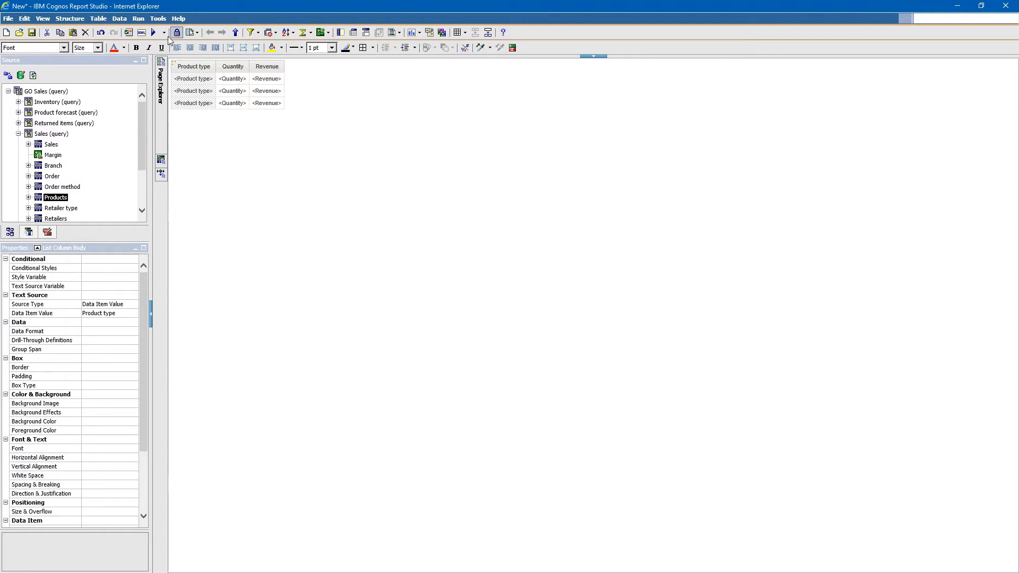
pyautogui.click(154, 33)
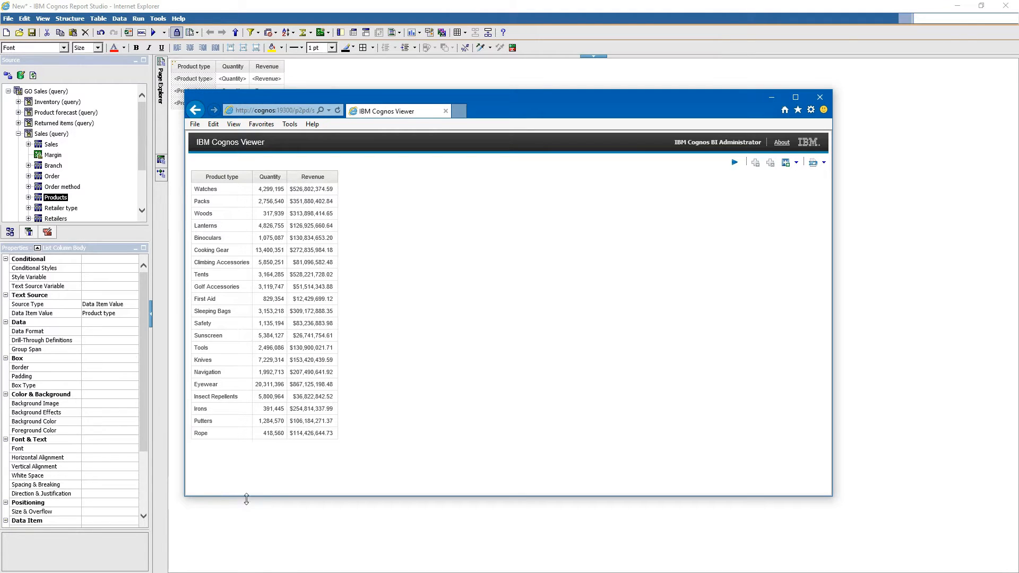
pyautogui.click(445, 112)
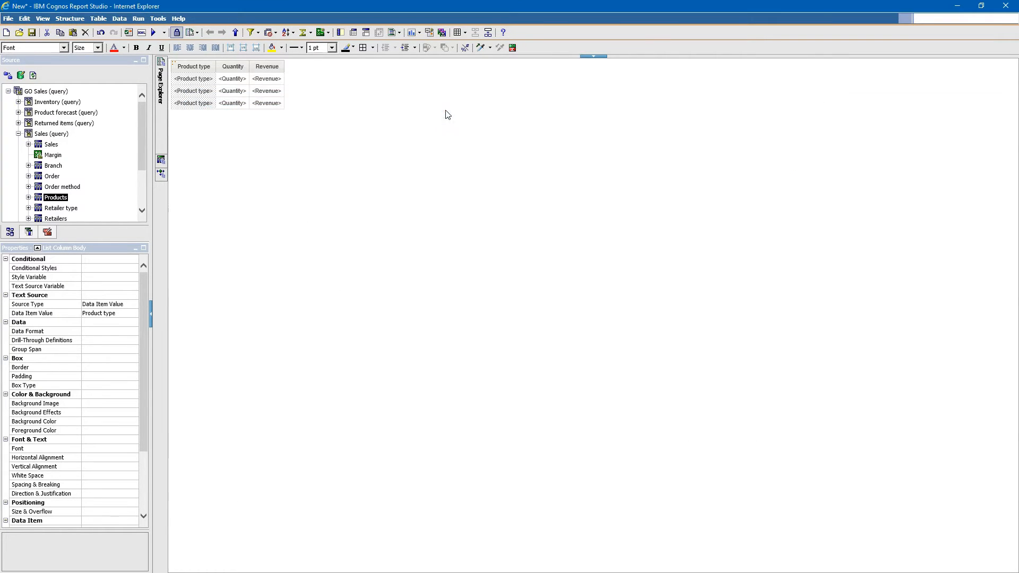
# Step: Select the whole list and examine its Query property
pyautogui.click(175, 67)
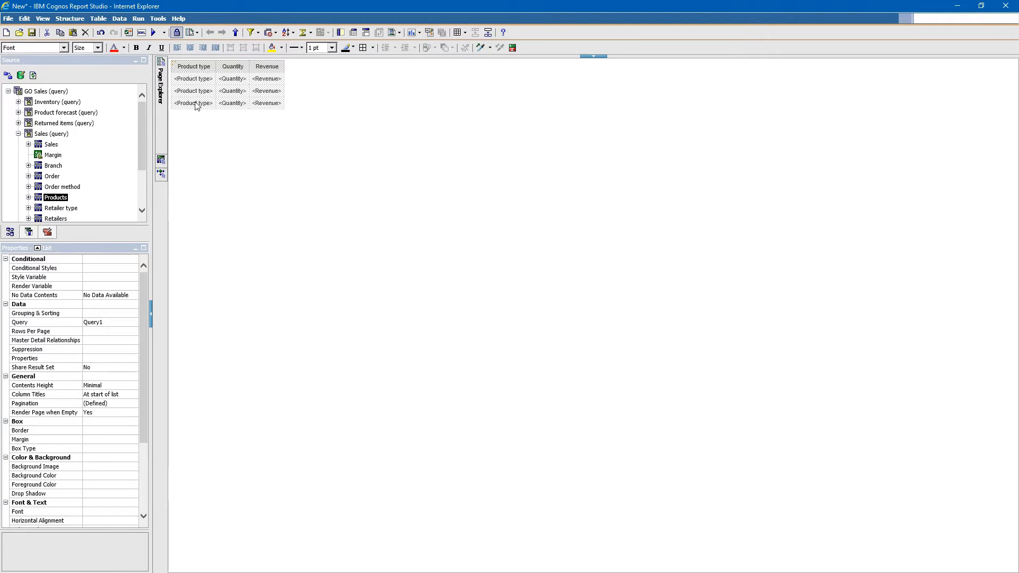
pyautogui.click(58, 253)
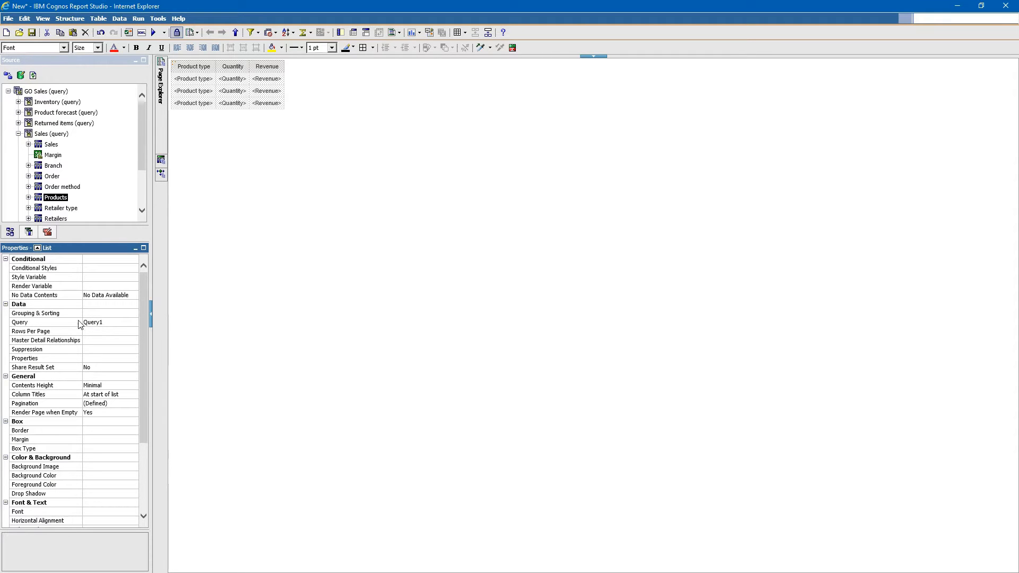
pyautogui.click(74, 323)
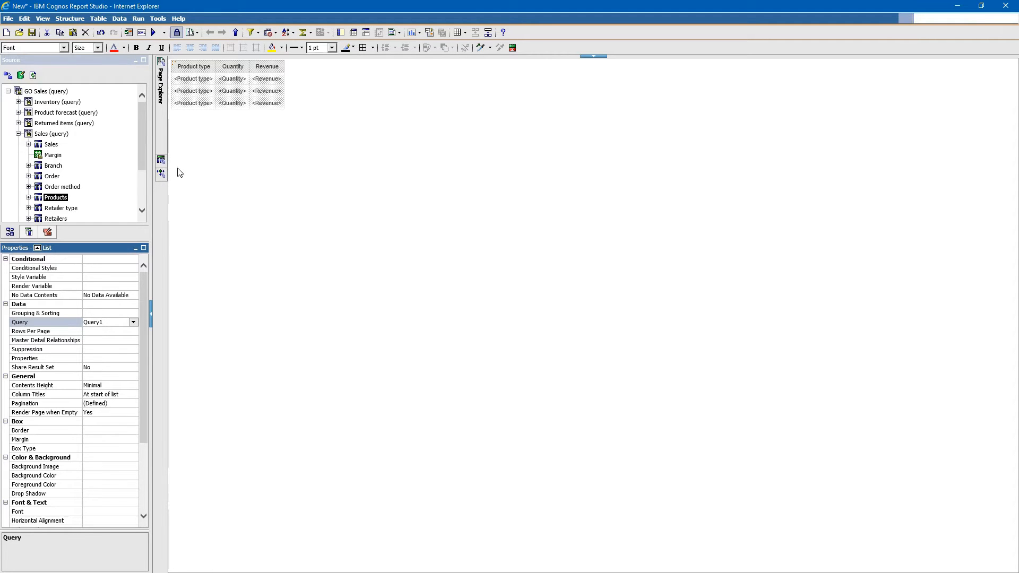
# Step: Open Query1 from the report's queries to show its data items and filters
pyautogui.click(161, 161)
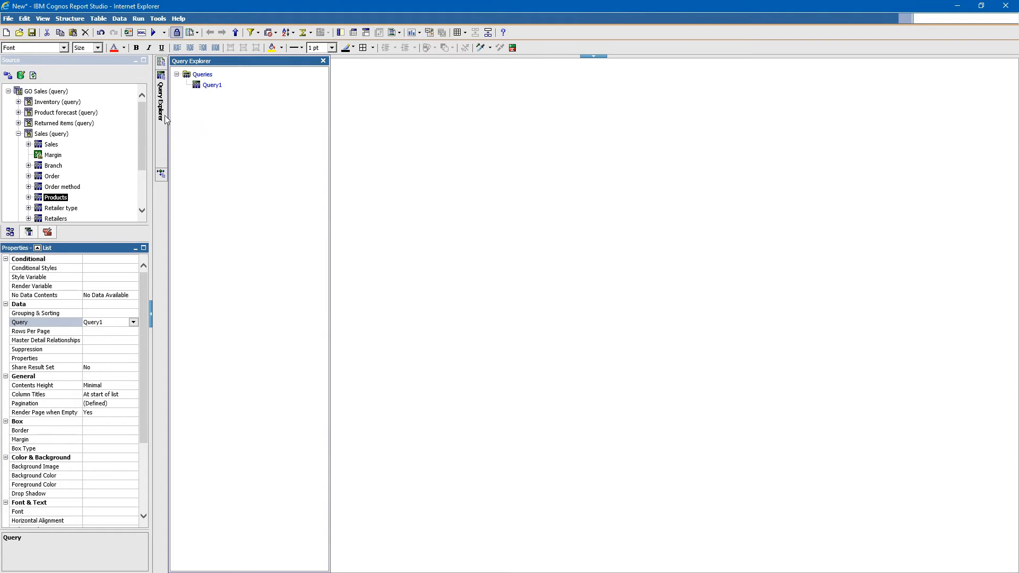
pyautogui.click(162, 76)
pyautogui.moveTo(163, 77)
pyautogui.click(212, 86)
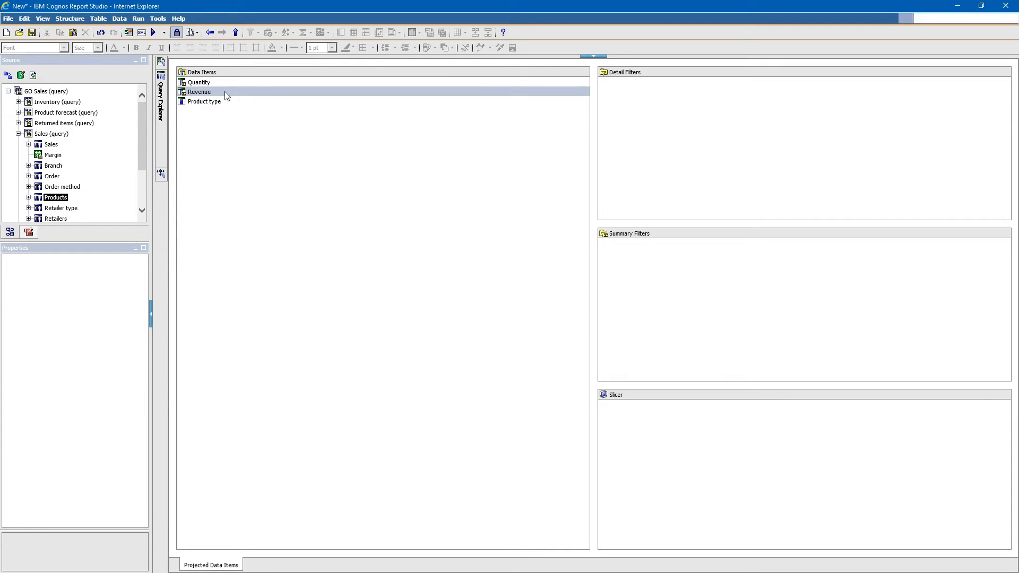
# Step: Add a detail filter on Revenue to Query1 with the expression [Revenue] >= 1000000
pyautogui.moveTo(225, 91); pyautogui.dragTo(665, 116)
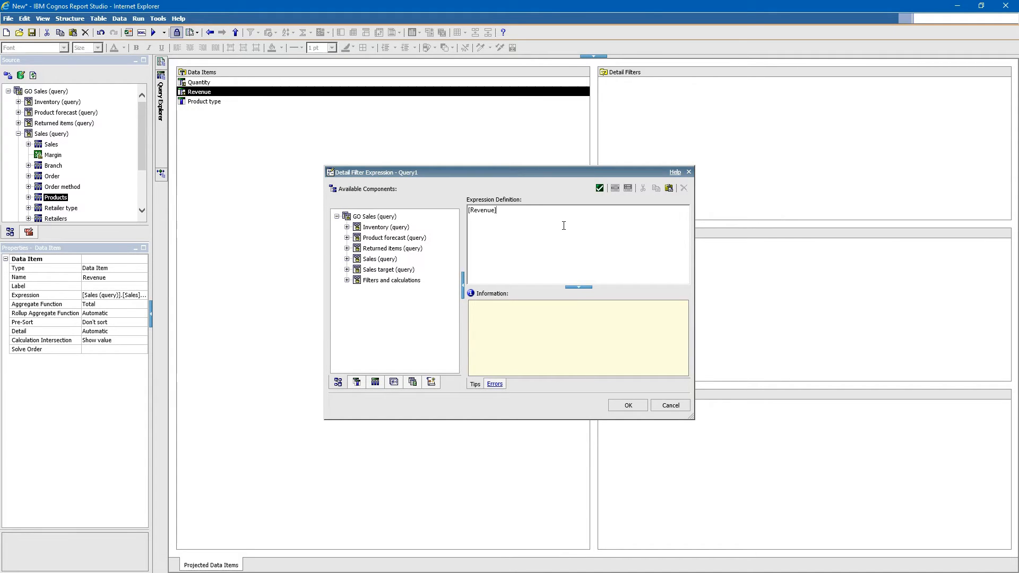
pyautogui.write('>= 10000')
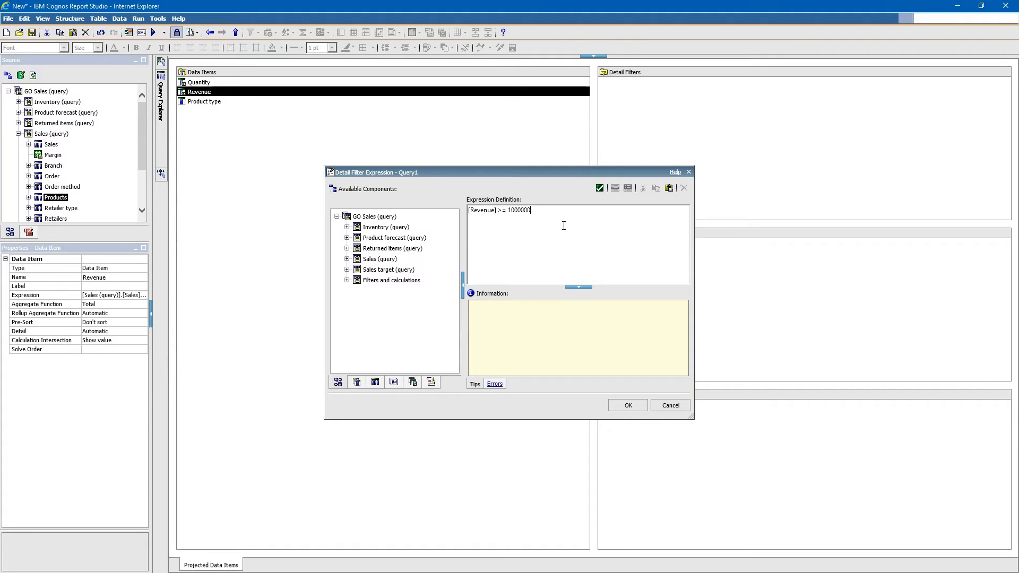
pyautogui.write('00')
pyautogui.click(628, 405)
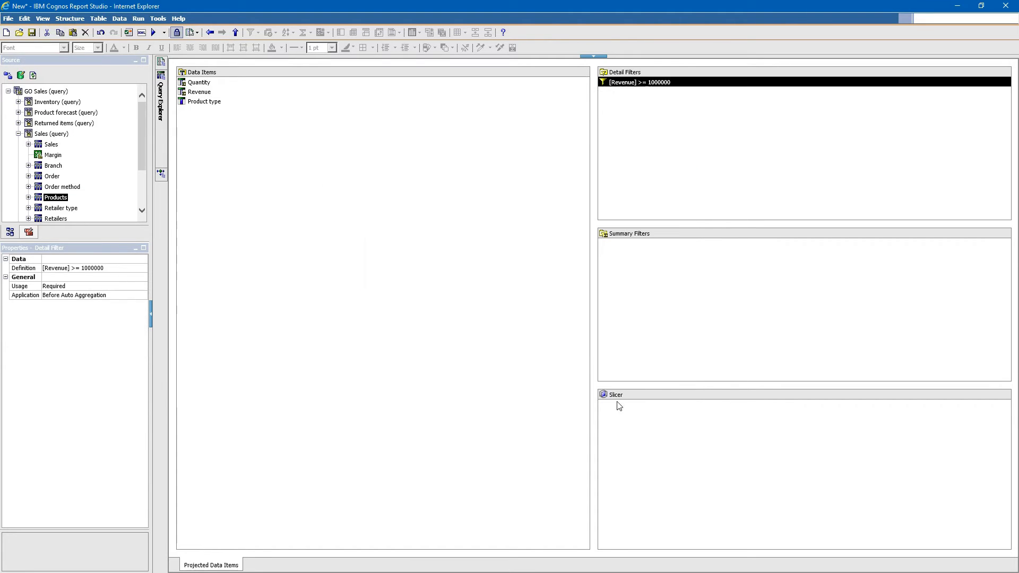
# Step: Run the report with the detail filter applied, check the output and close the viewer
pyautogui.click(306, 209)
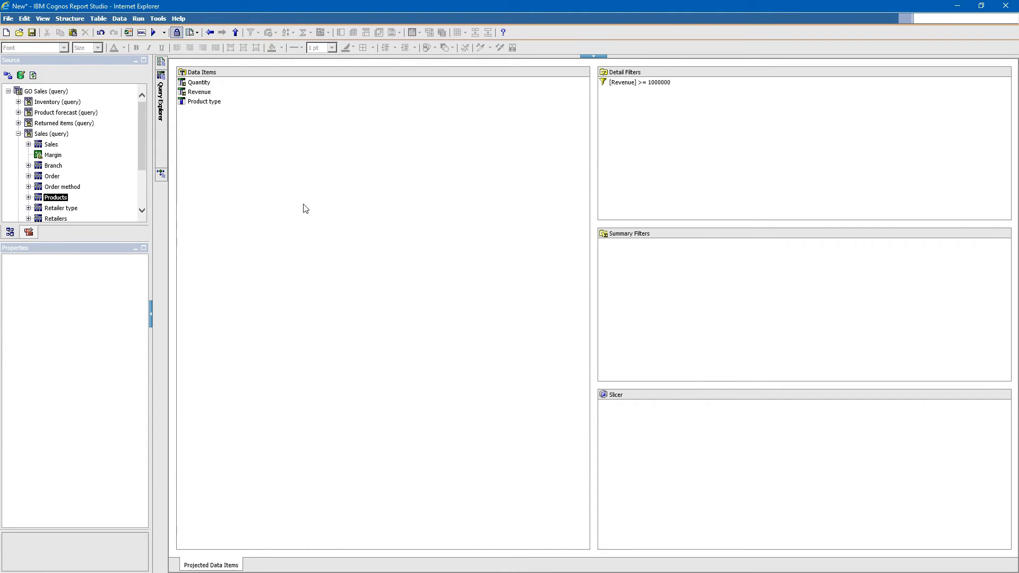
pyautogui.click(153, 33)
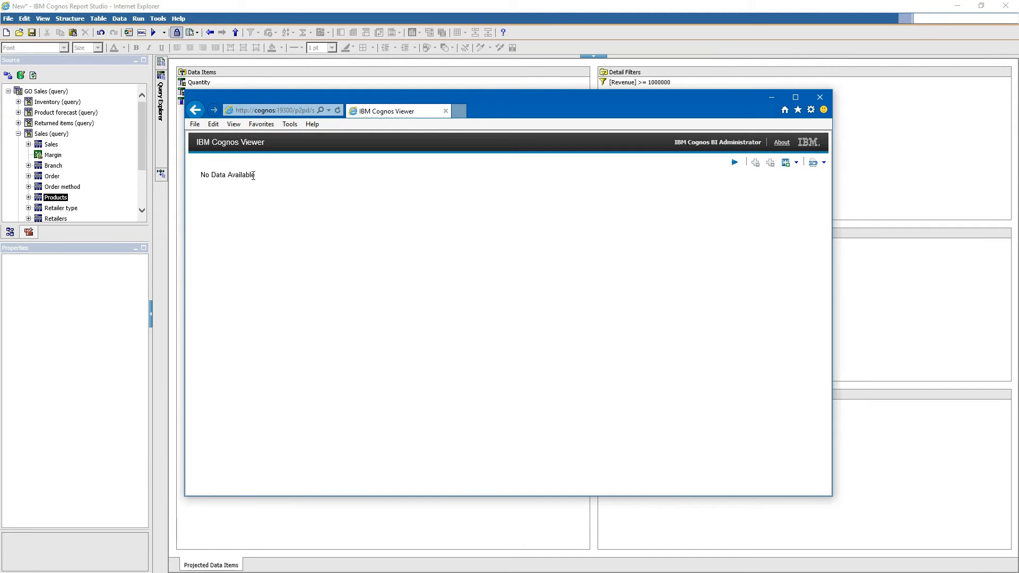
pyautogui.click(446, 112)
# Step: Change the Query1 detail filter expression to [Revenue] >= 100000
pyautogui.doubleClick(677, 82)
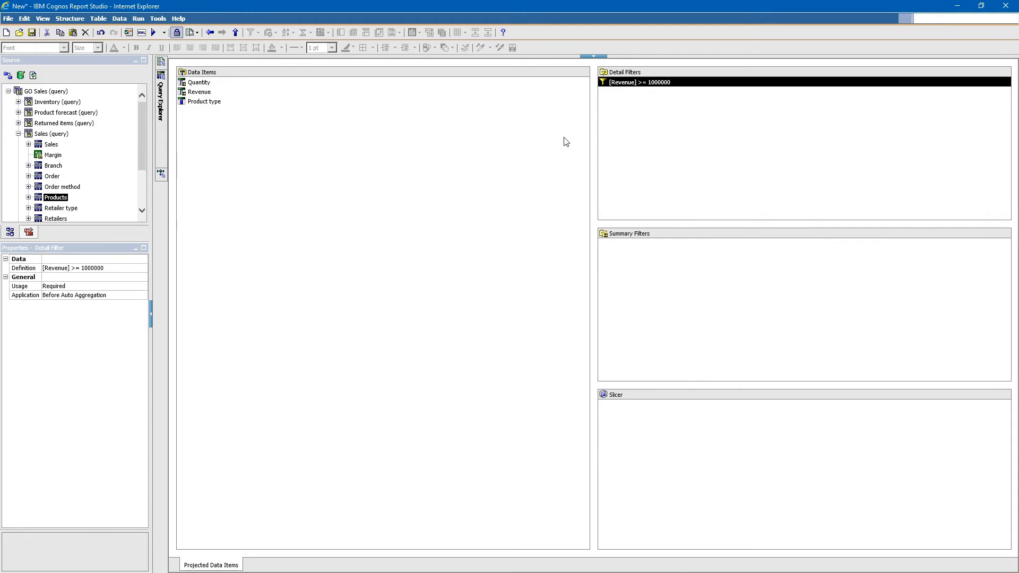
pyautogui.click(547, 217)
pyautogui.press('BackSpace')
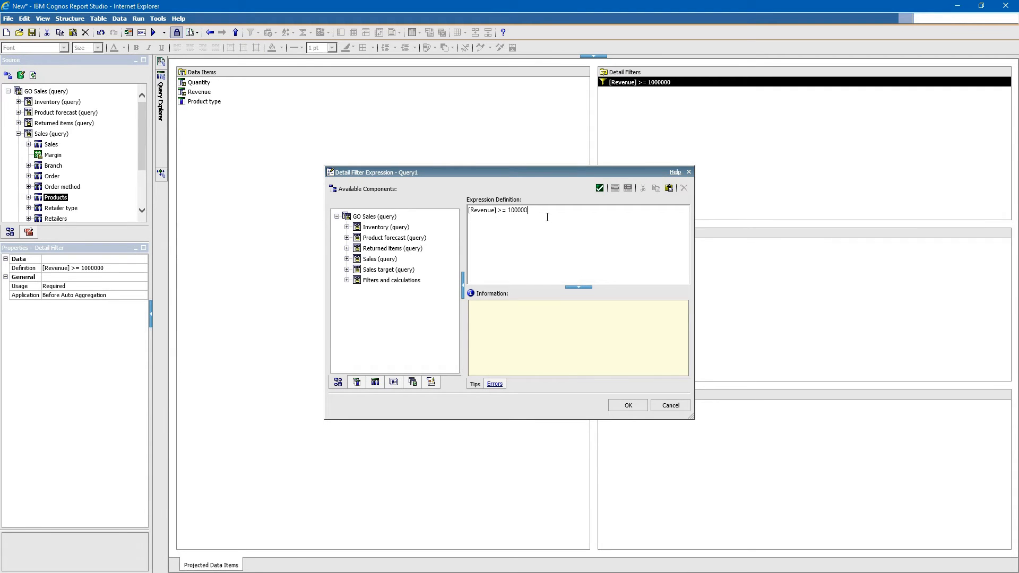
pyautogui.click(628, 405)
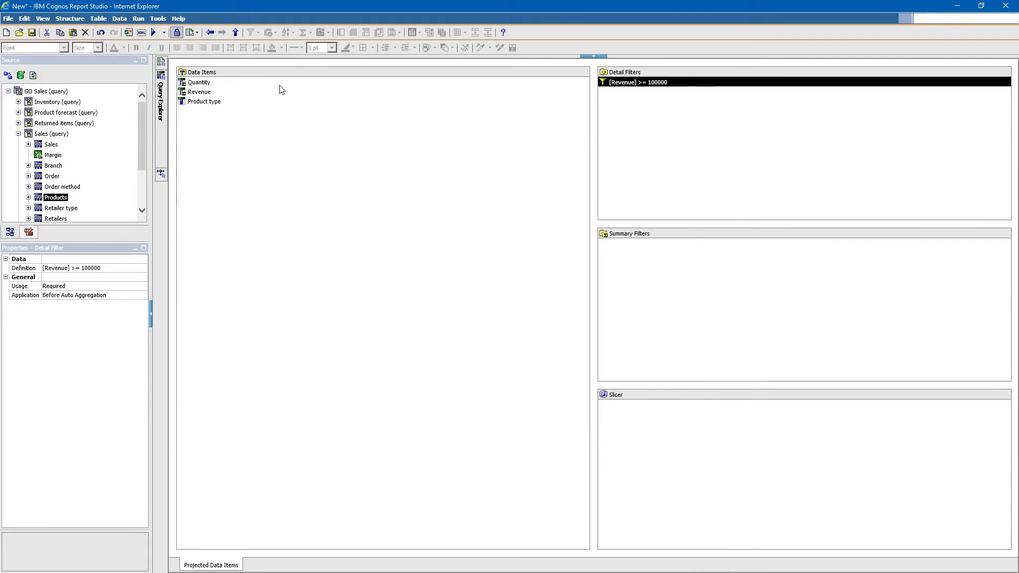
# Step: Run the report again, inspect the Revenue values for Woods and Cooking Gear, and close the viewer
pyautogui.click(153, 32)
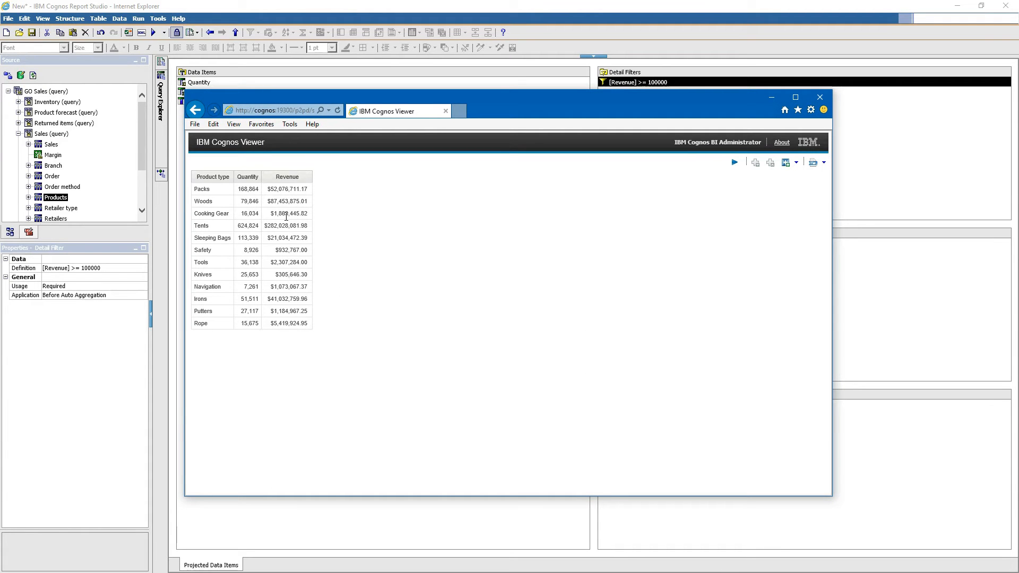
pyautogui.click(288, 215)
pyautogui.click(288, 201)
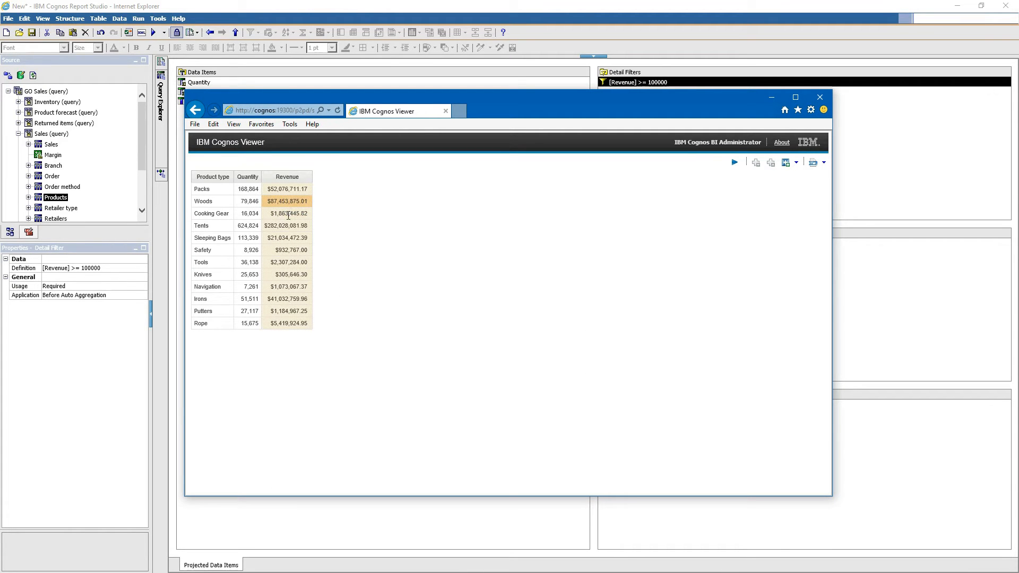
pyautogui.click(288, 214)
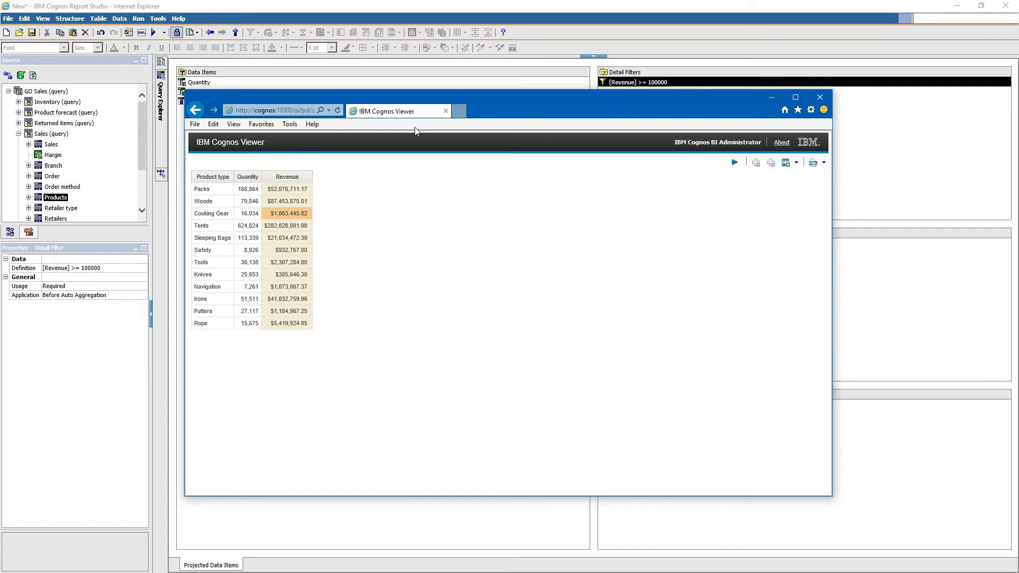
pyautogui.click(445, 112)
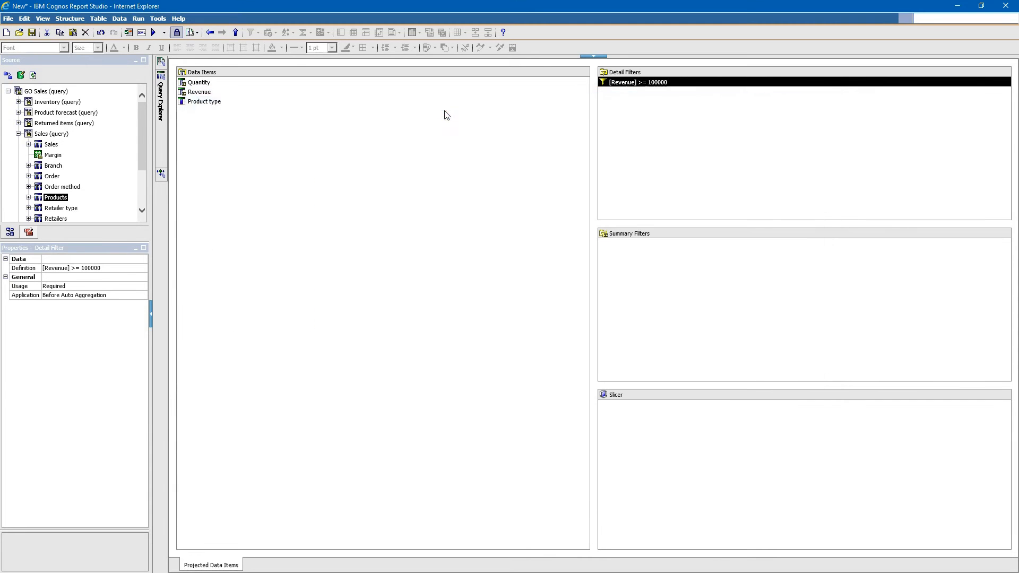
pyautogui.click(634, 139)
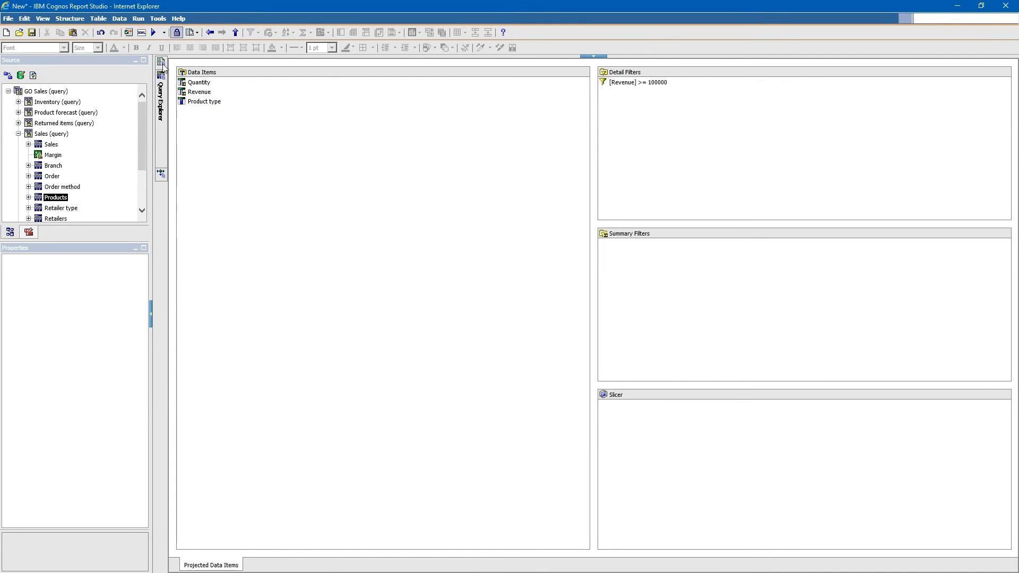
# Step: Go back from the query to the layout of report page Page1
pyautogui.moveTo(162, 62)
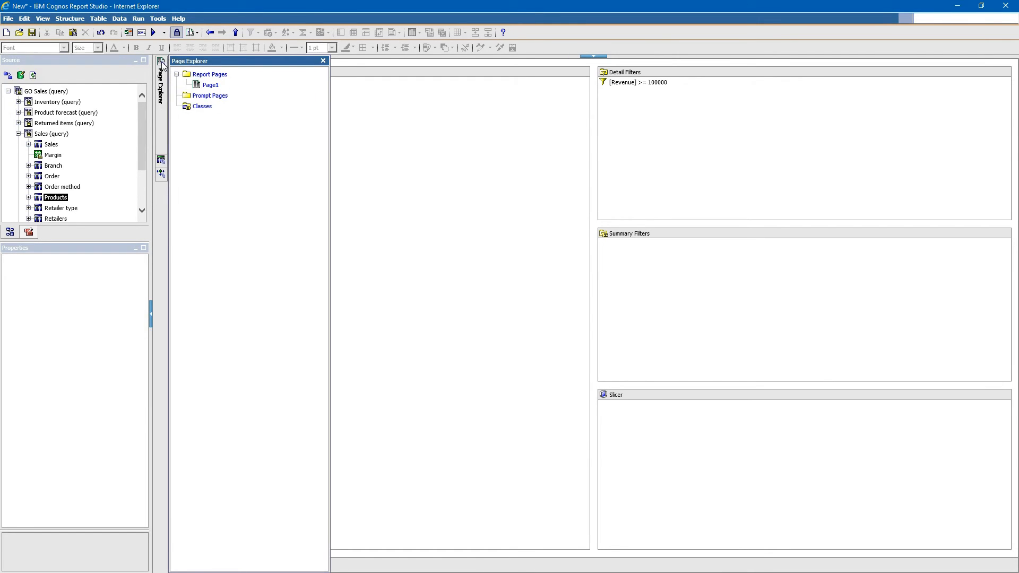
pyautogui.click(210, 86)
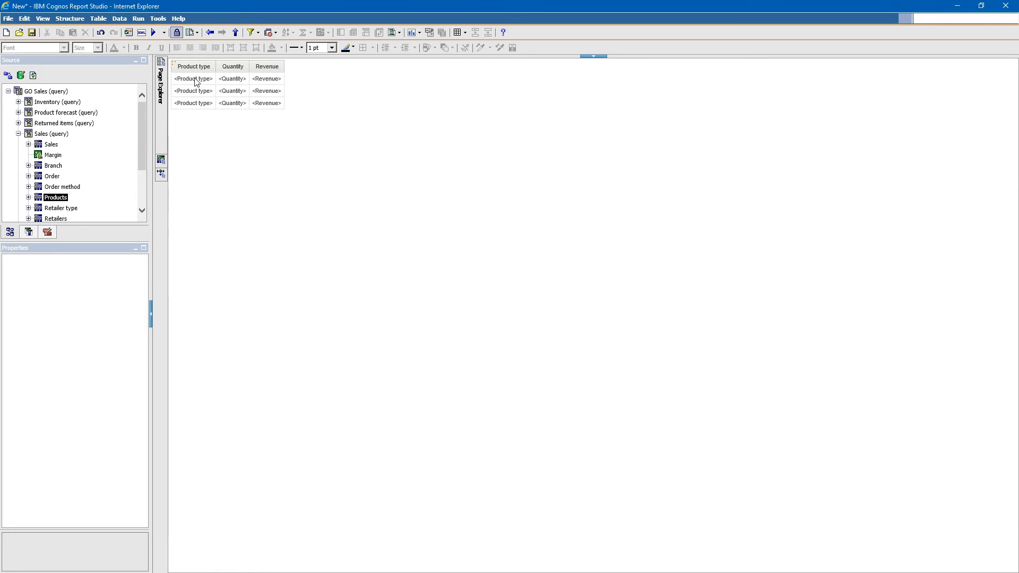
pyautogui.moveTo(163, 62)
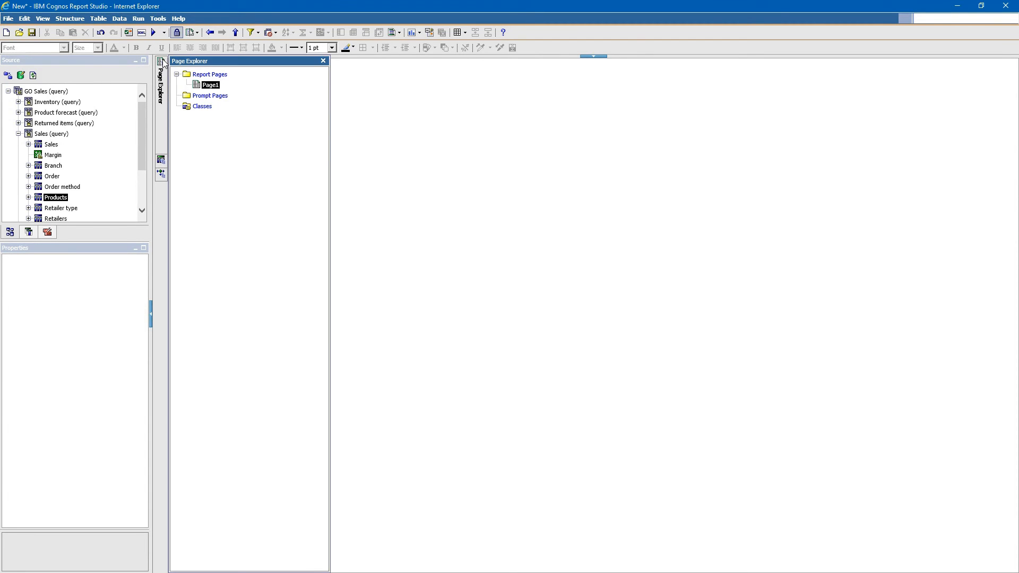
pyautogui.click(210, 86)
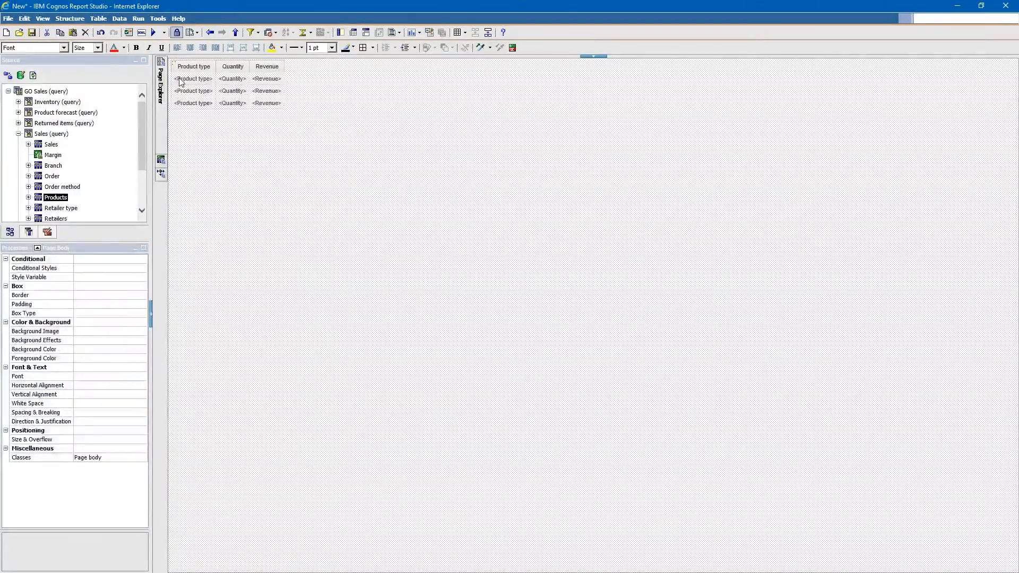
# Step: Add a new page to the report's prompt pages
pyautogui.moveTo(164, 72)
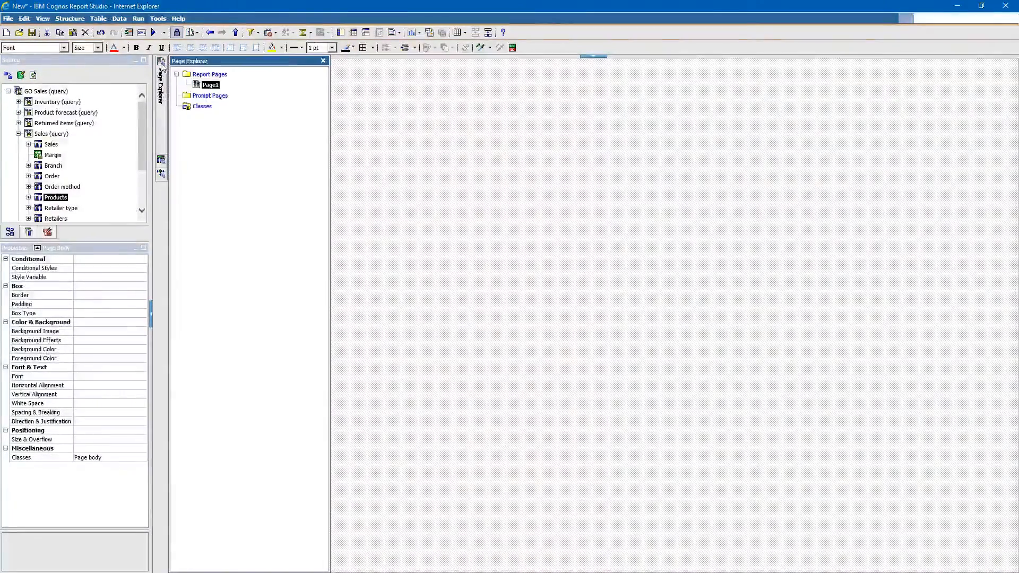
pyautogui.click(204, 96)
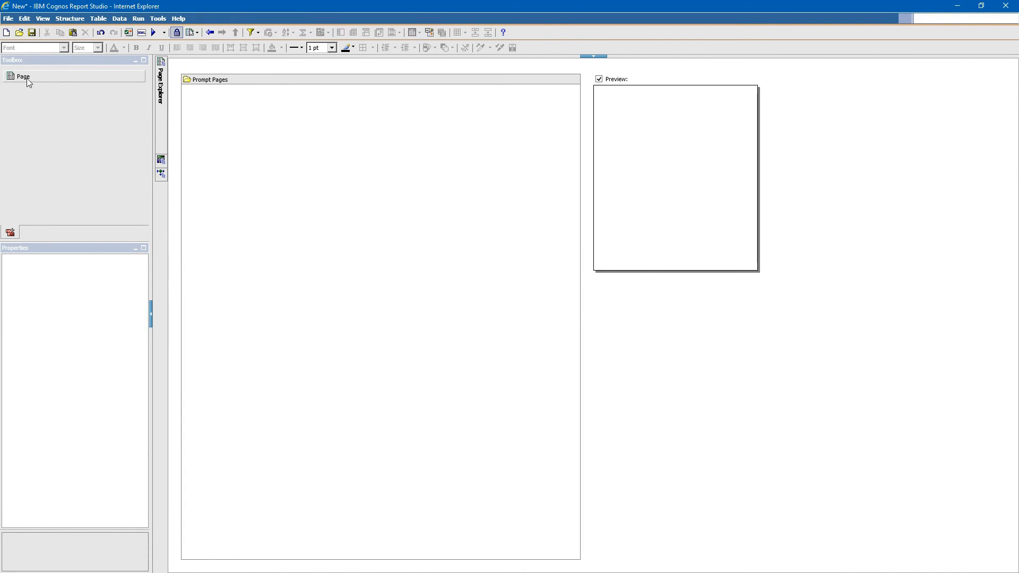
pyautogui.moveTo(24, 78); pyautogui.dragTo(212, 117)
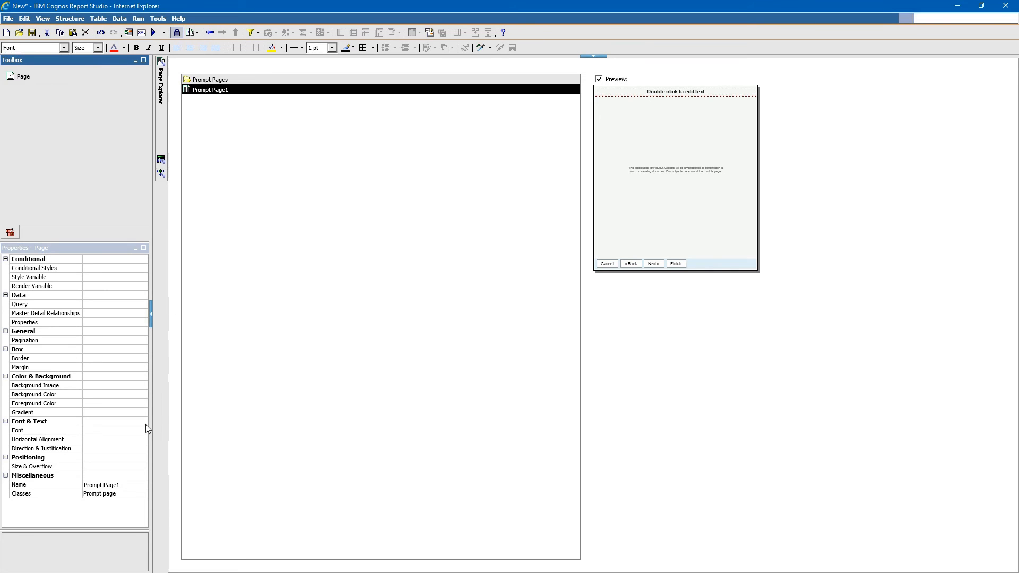
# Step: Open the new prompt page to examine its layout and return to report page Page1
pyautogui.doubleClick(211, 91)
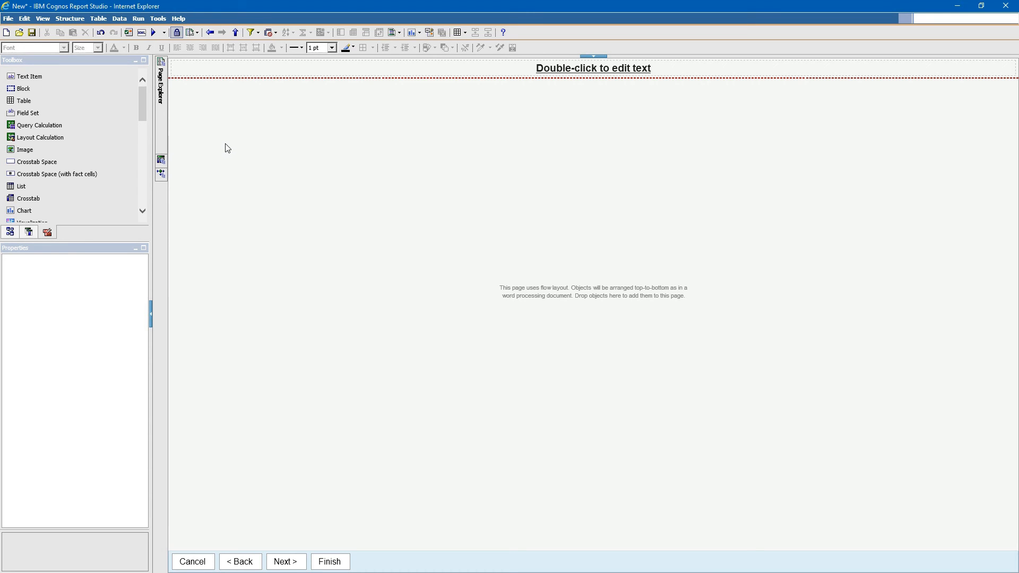
pyautogui.moveTo(162, 99)
pyautogui.click(210, 85)
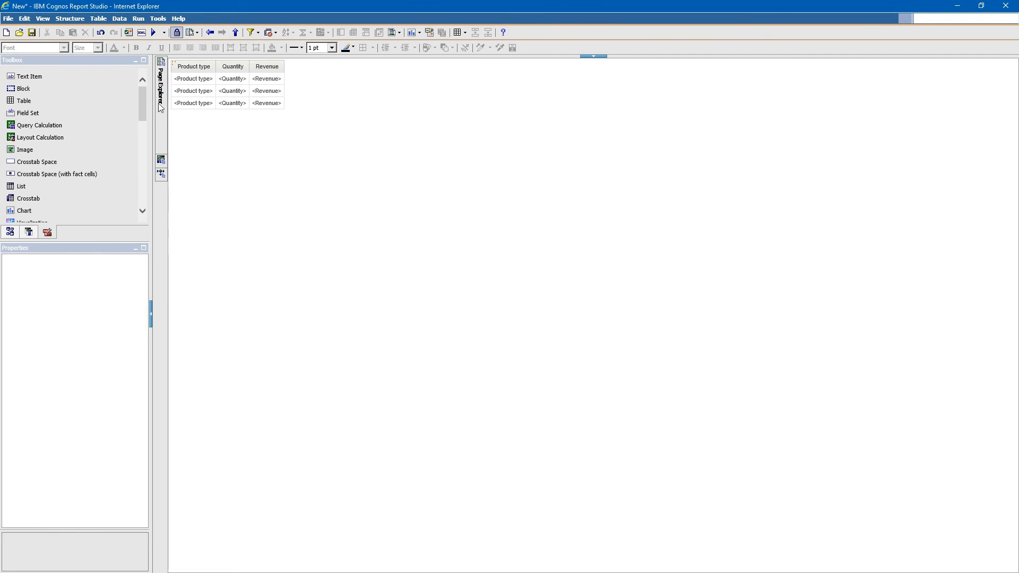